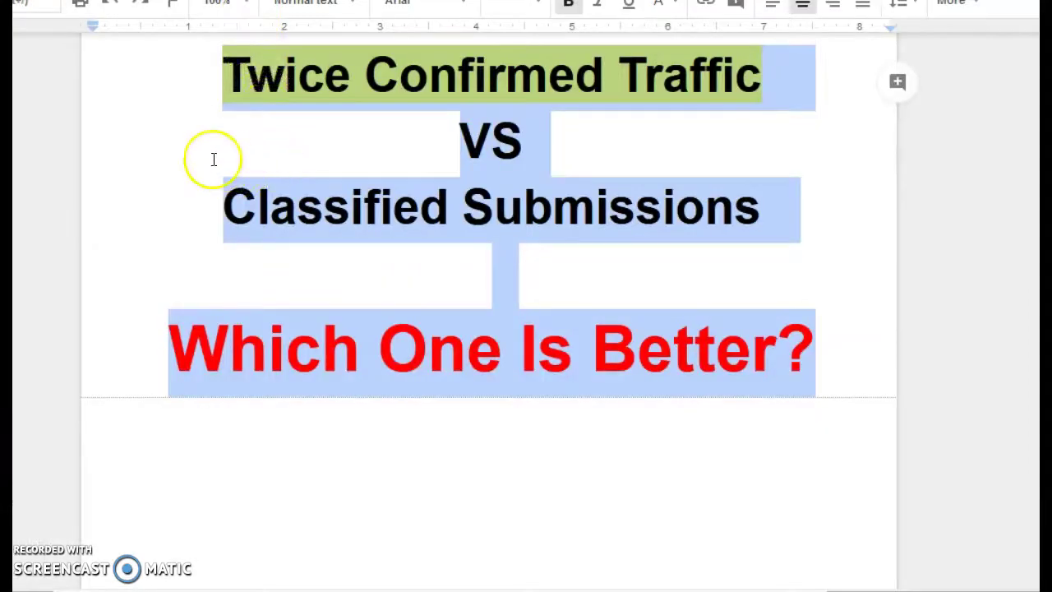
- Deselect the title text on the Twice Confirmed Traffic VS Classified Submissions page
click(212, 160)
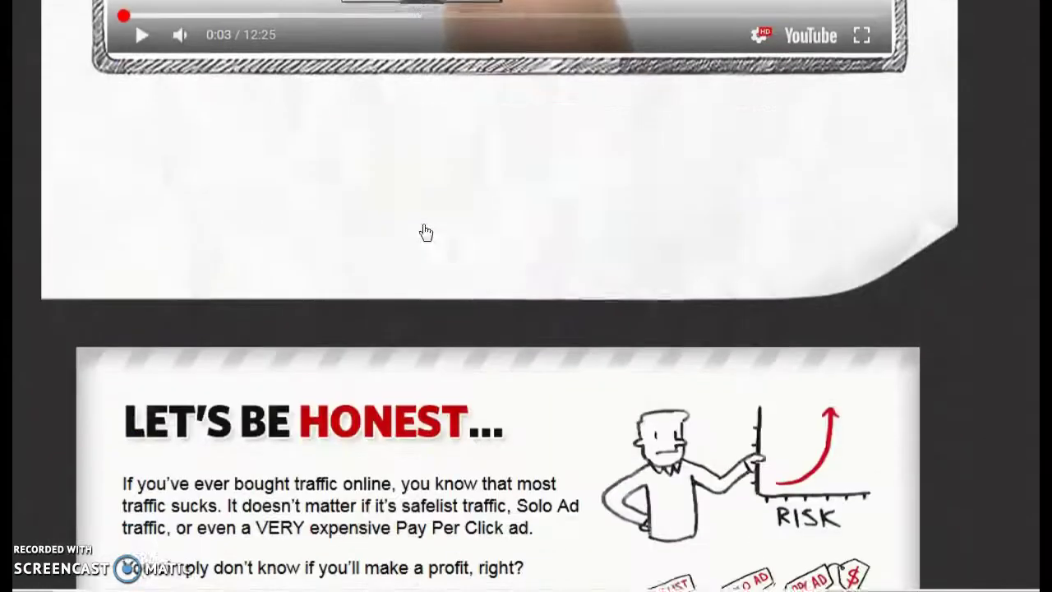
scroll(425, 232, down, 8)
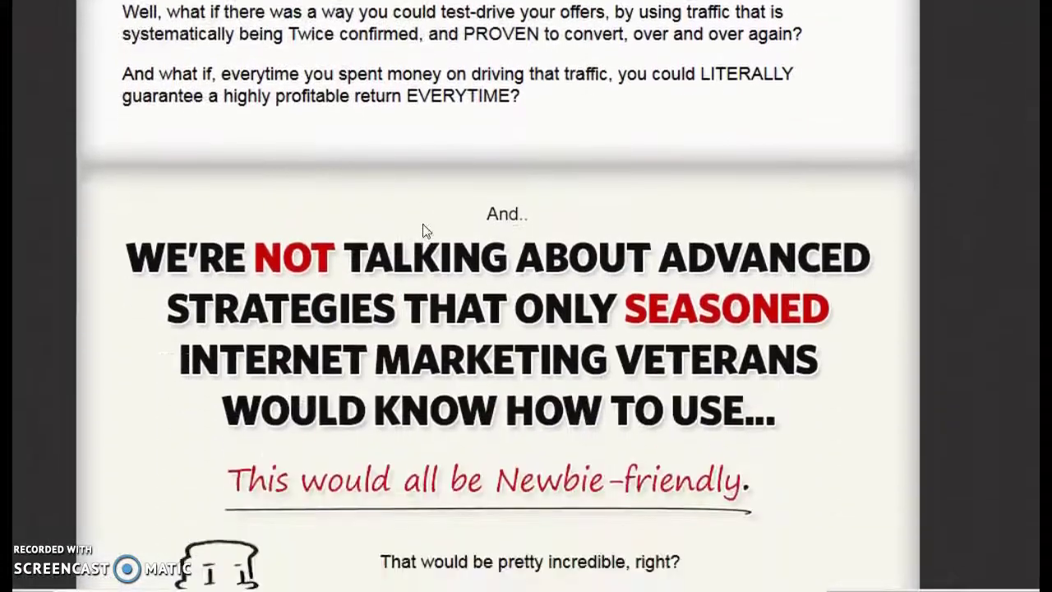
scroll(420, 242, down, 5)
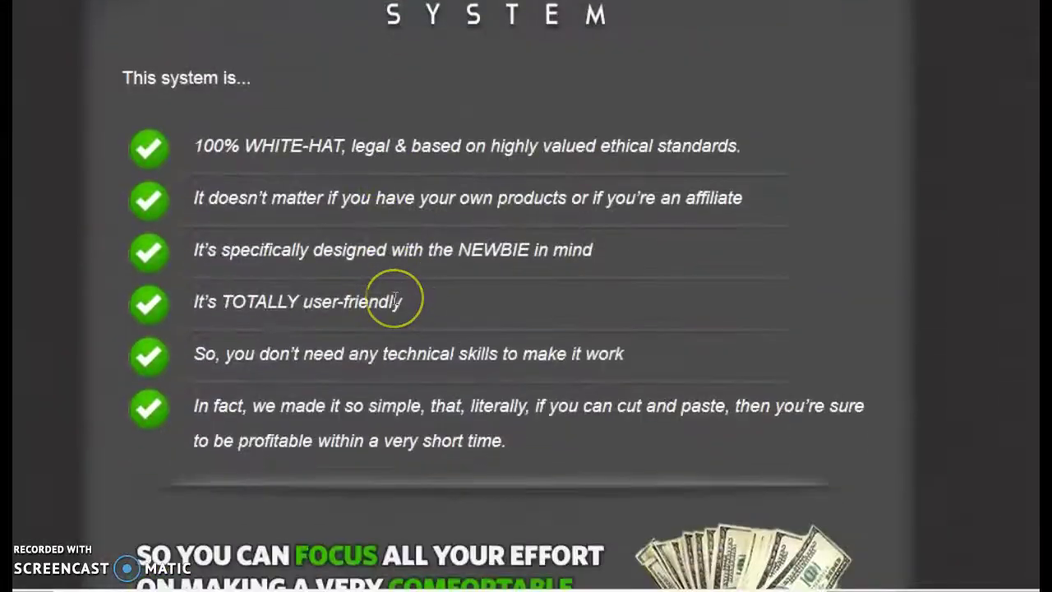
- Scroll through the Twice Confirmed Traffic pitch and testimonials, then back up to the 'Yes! Count me in' button
scroll(396, 301, down, 15)
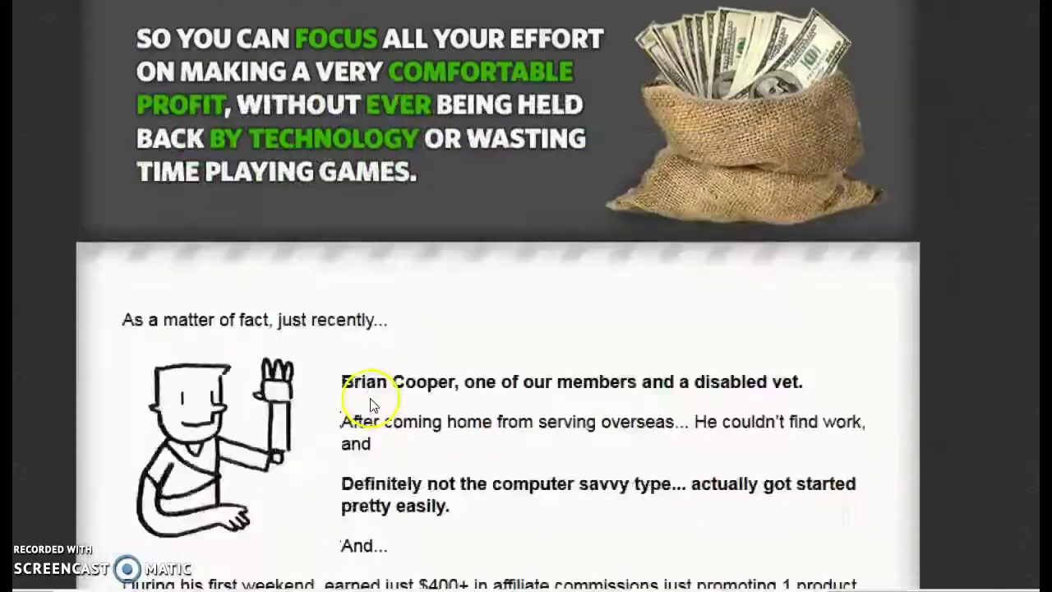
scroll(370, 404, down, 9)
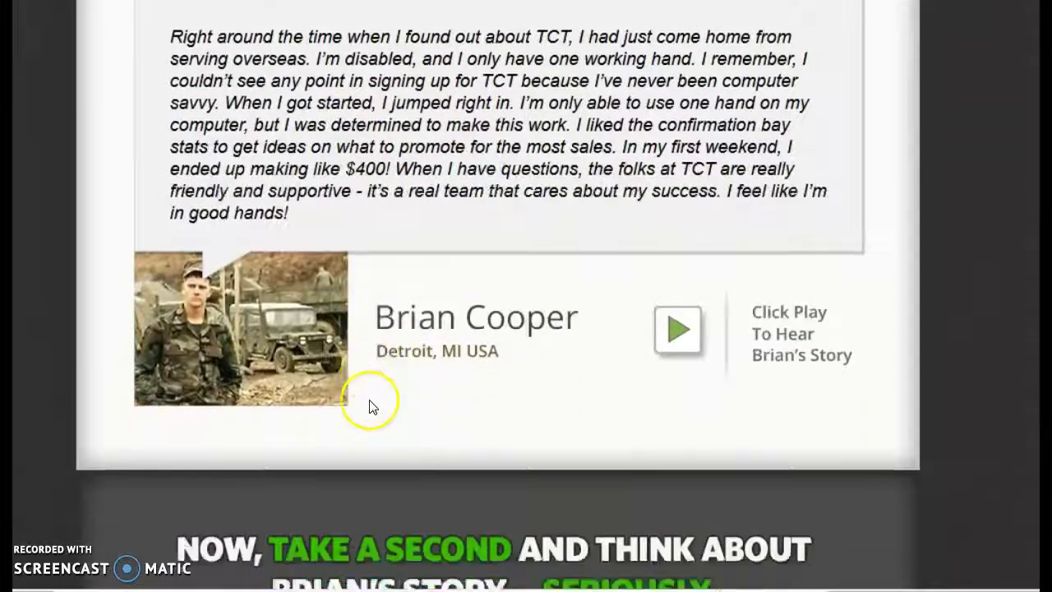
scroll(370, 402, down, 3)
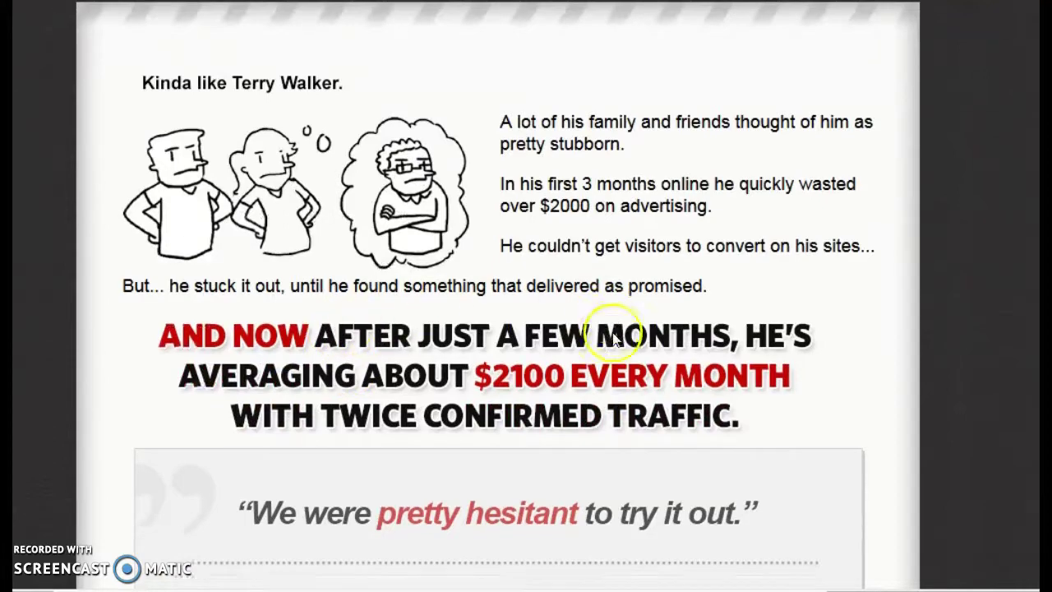
scroll(583, 364, down, 9)
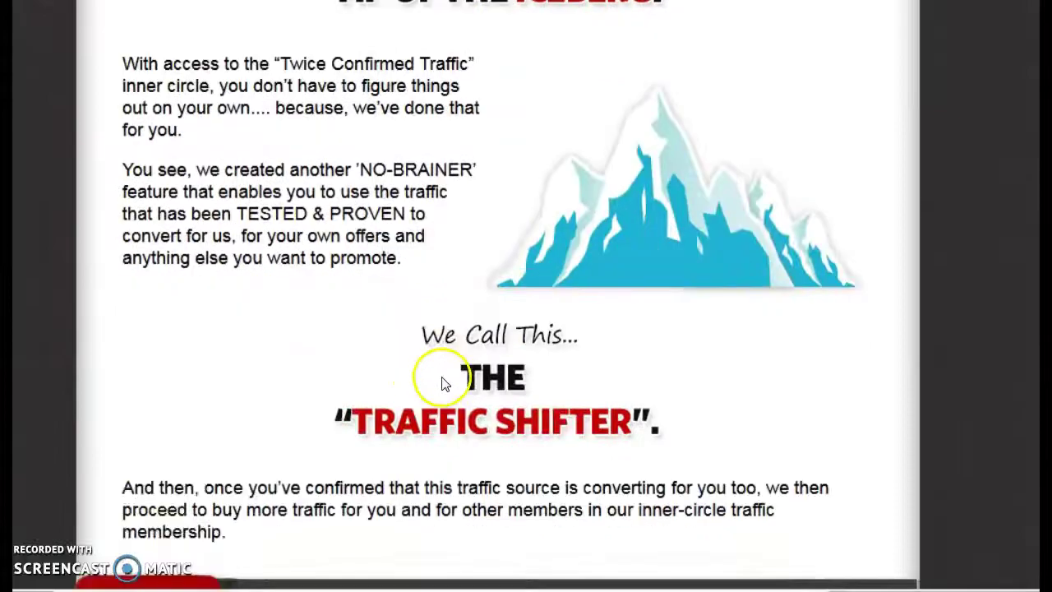
scroll(442, 383, down, 10)
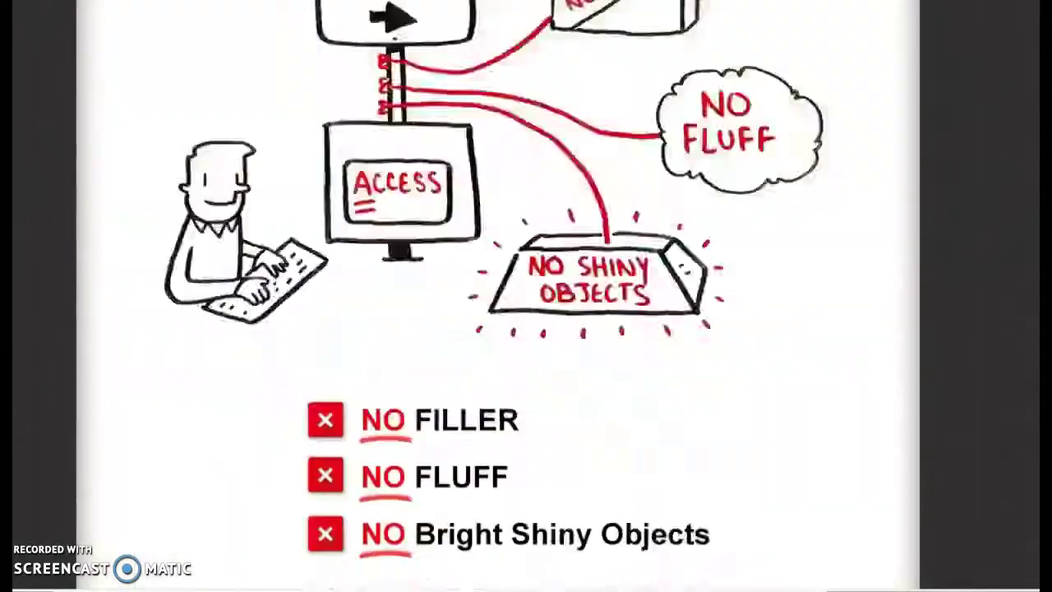
scroll(526, 296, down, 5)
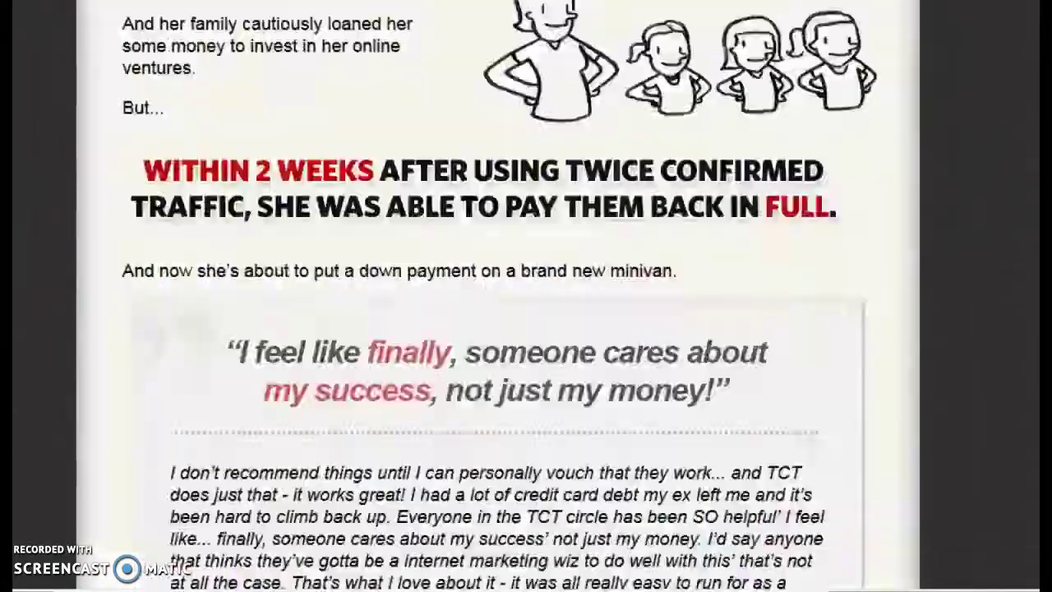
scroll(527, 296, down, 15)
scroll(669, 218, up, 5)
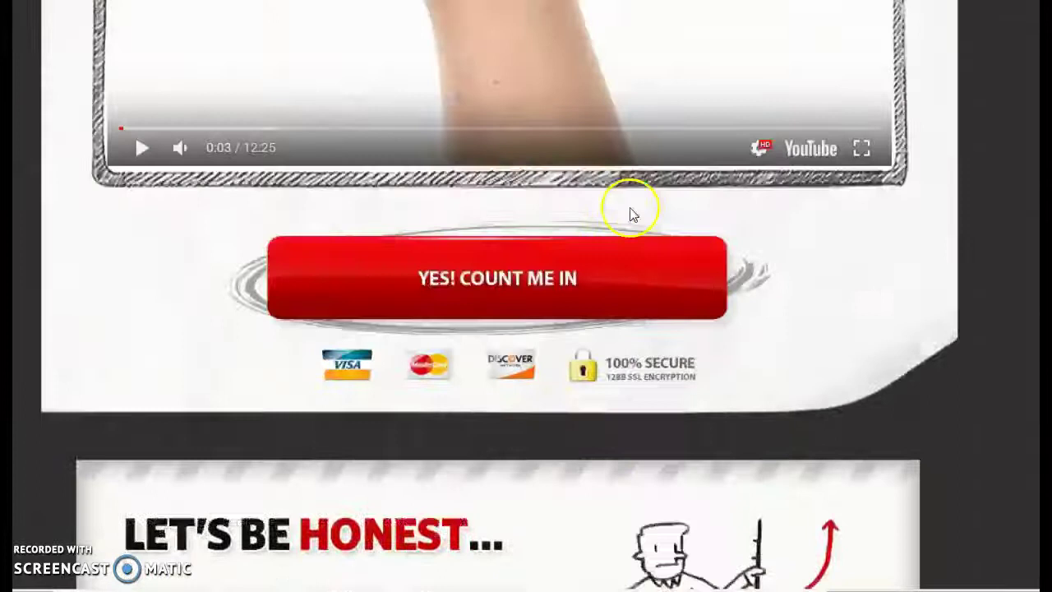
scroll(633, 214, up, 8)
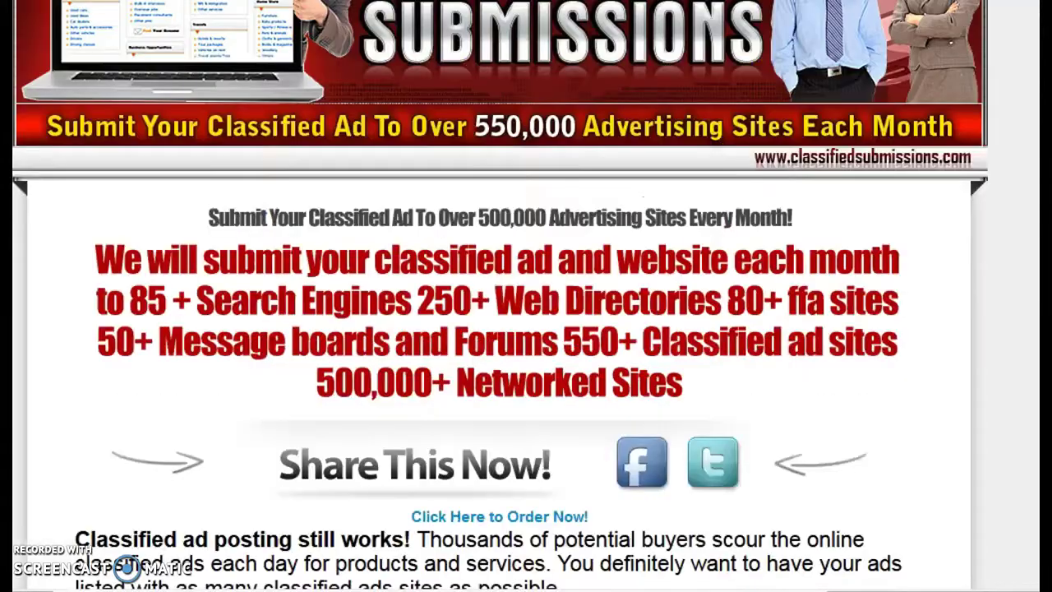
- Scroll through the Classified Submissions site list, benefits and FAQ, then return to the top
scroll(564, 94, up, 3)
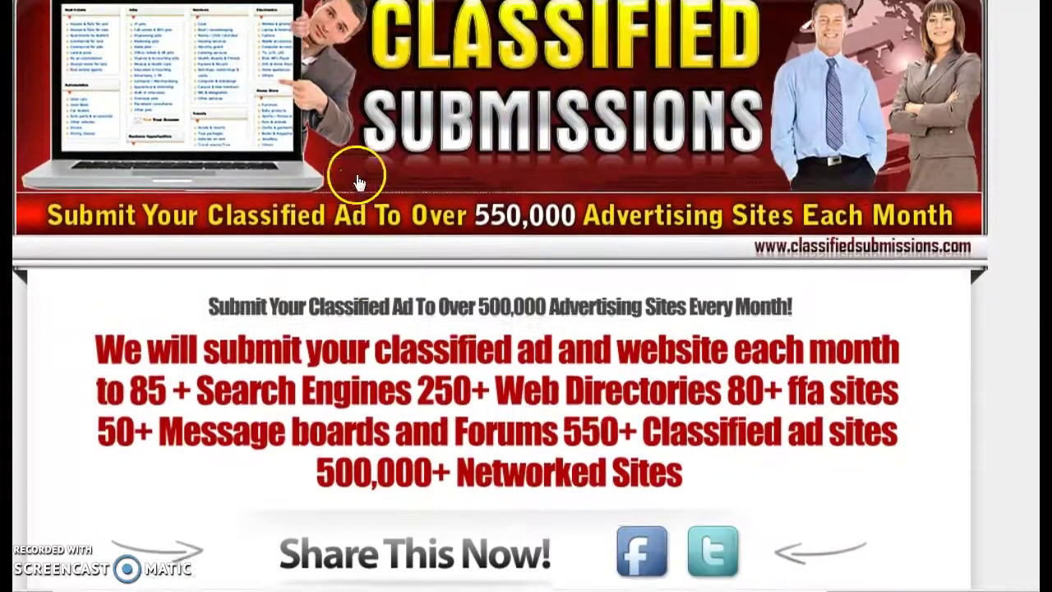
scroll(360, 182, down, 3)
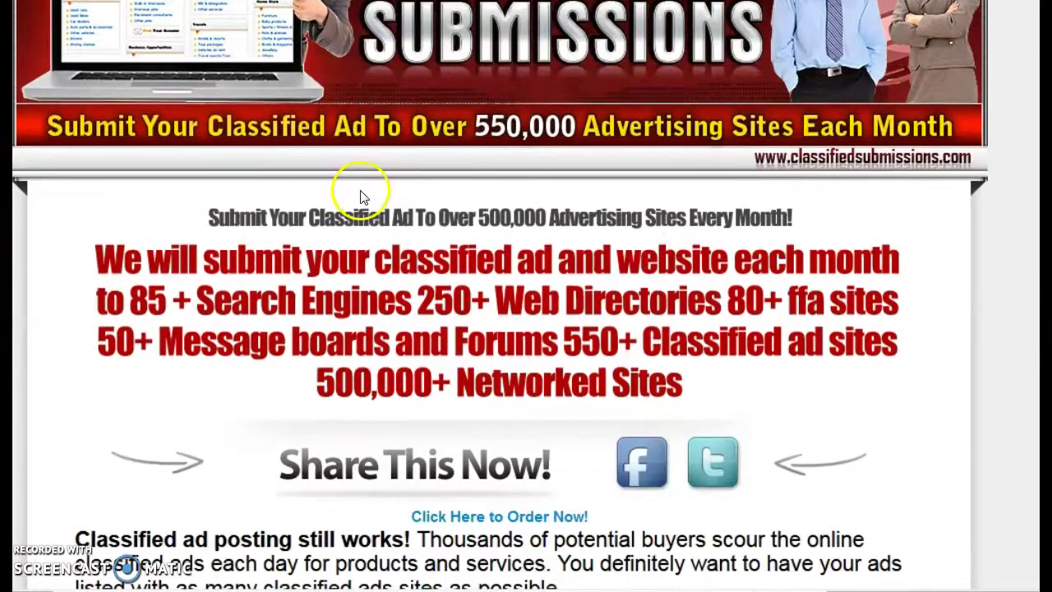
scroll(359, 202, down, 3)
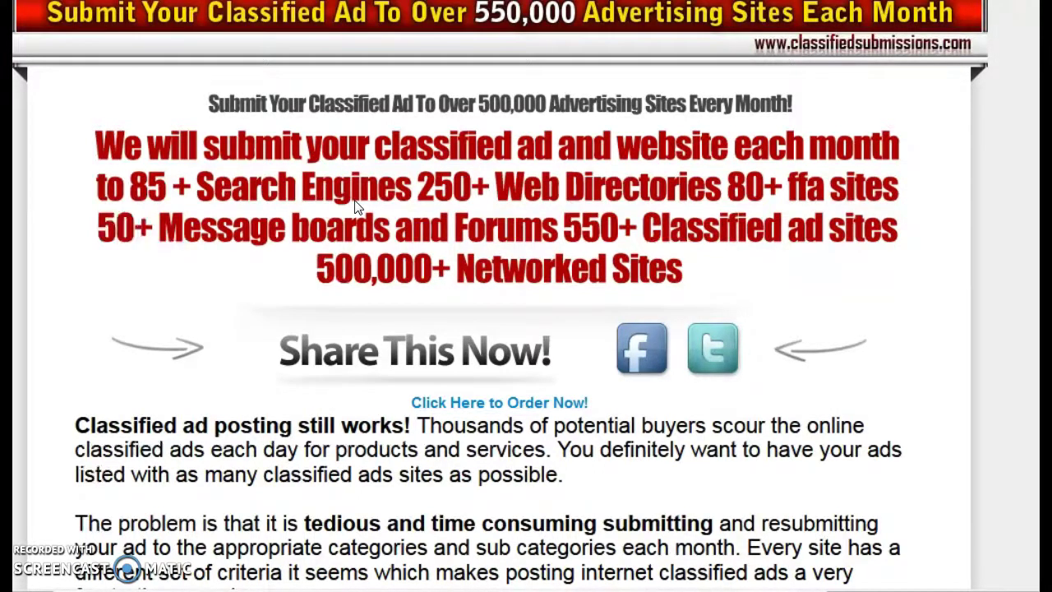
scroll(357, 206, down, 9)
scroll(358, 197, down, 12)
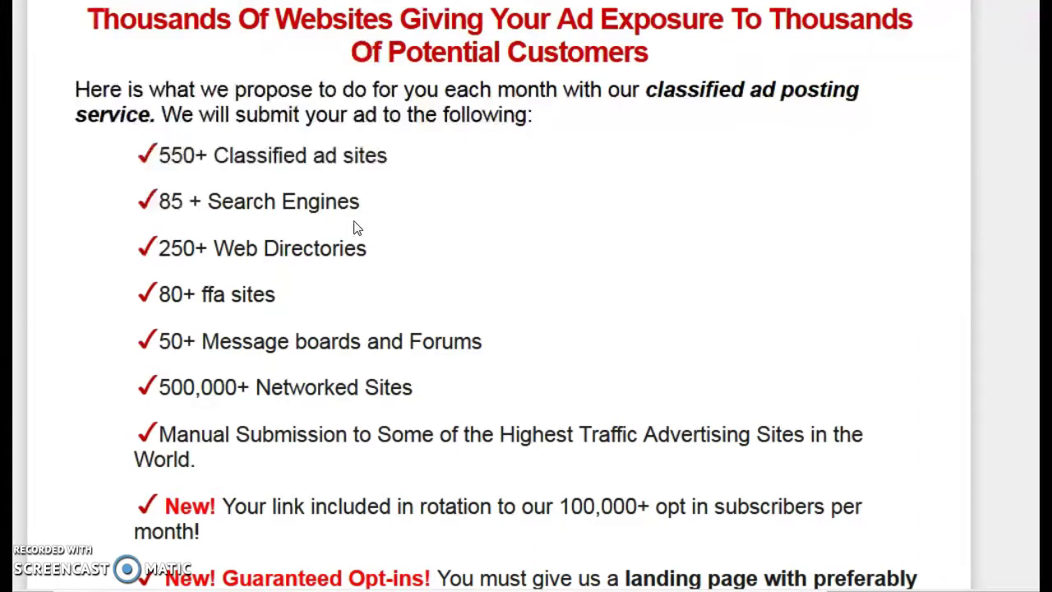
scroll(355, 228, up, 10)
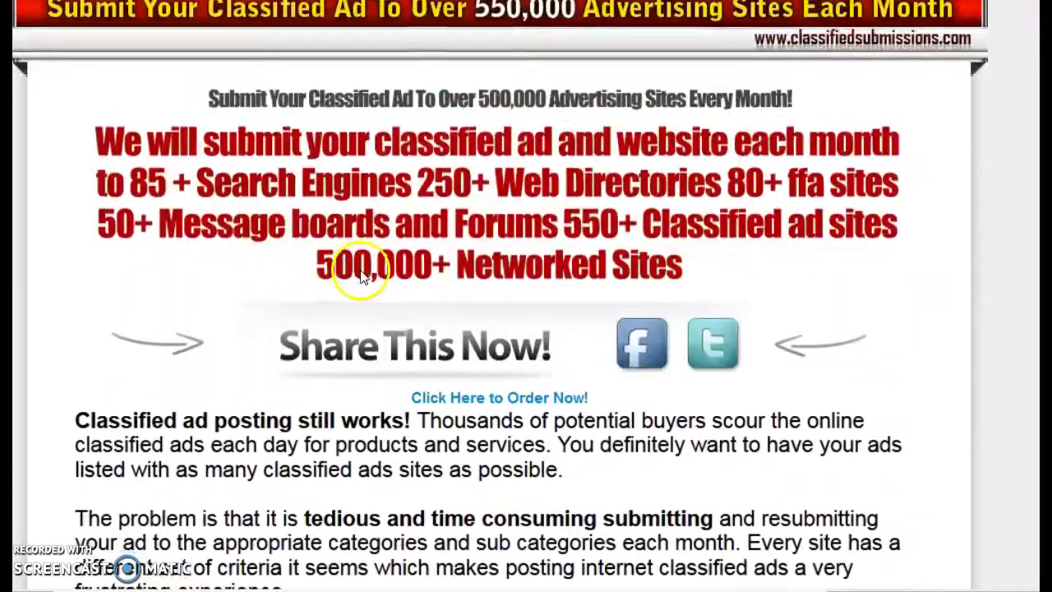
scroll(361, 303, down, 4)
scroll(362, 303, down, 5)
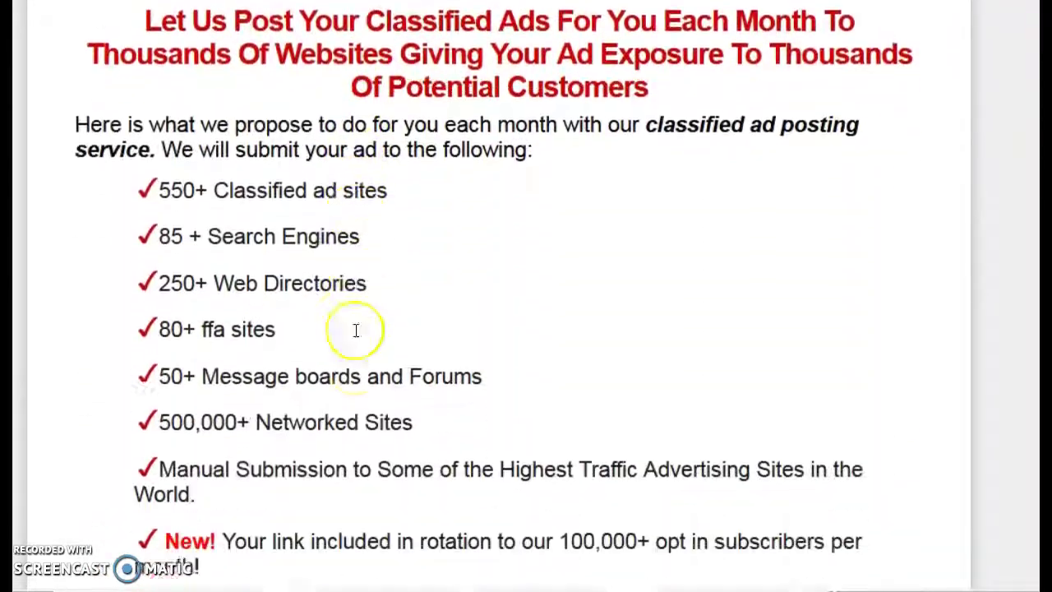
scroll(355, 331, down, 4)
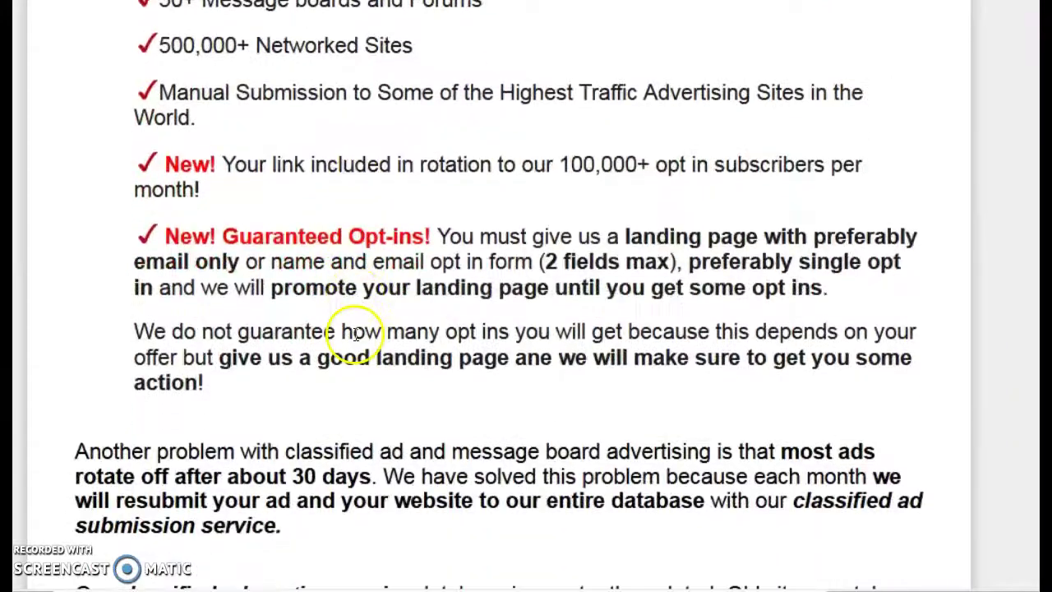
scroll(355, 332, down, 3)
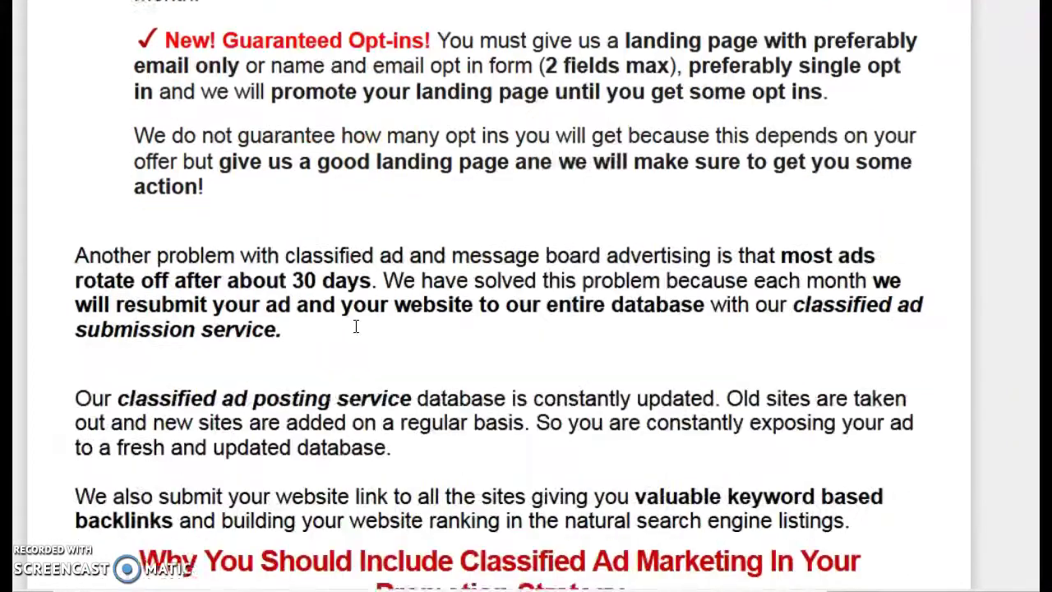
scroll(355, 331, down, 7)
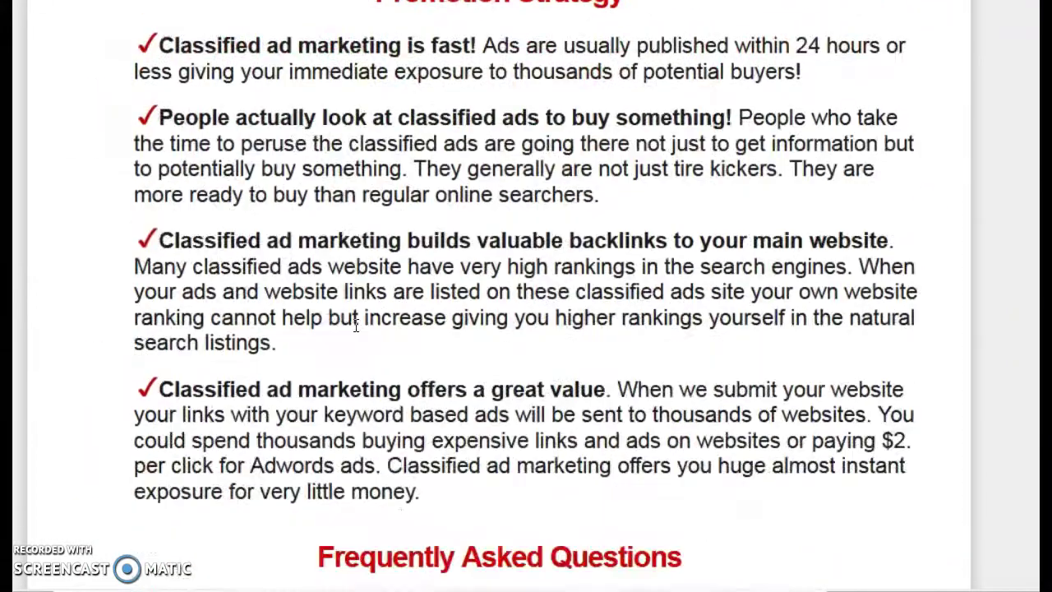
scroll(355, 325, down, 7)
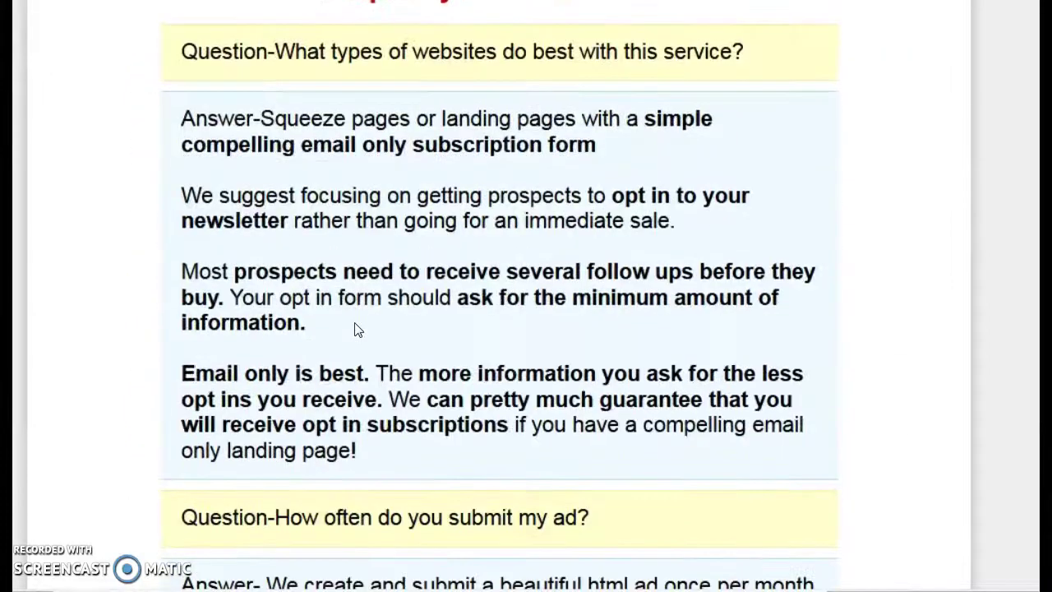
scroll(358, 324, up, 9)
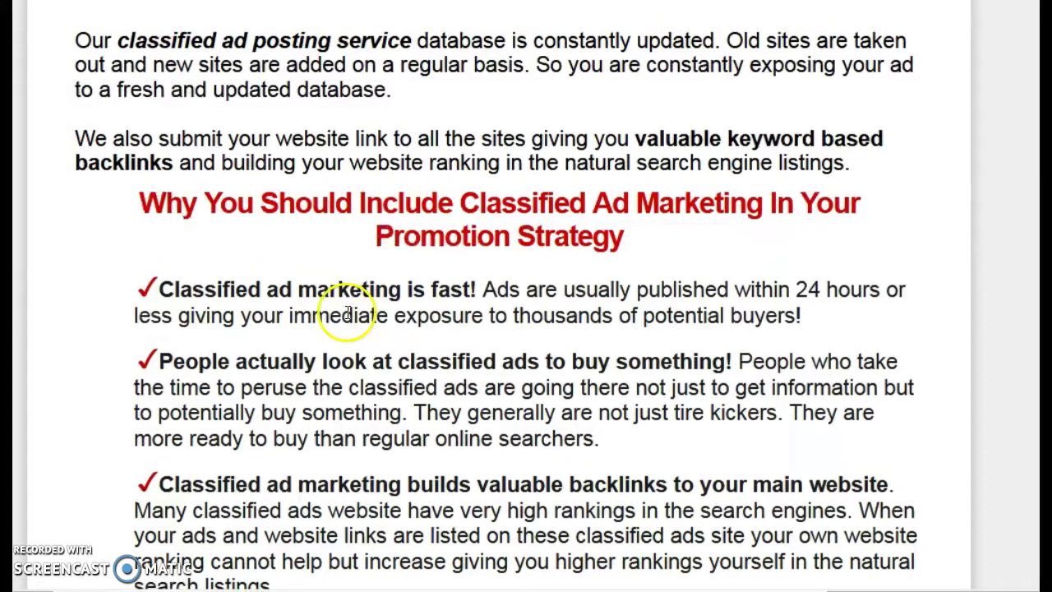
scroll(347, 305, up, 15)
scroll(484, 279, up, 9)
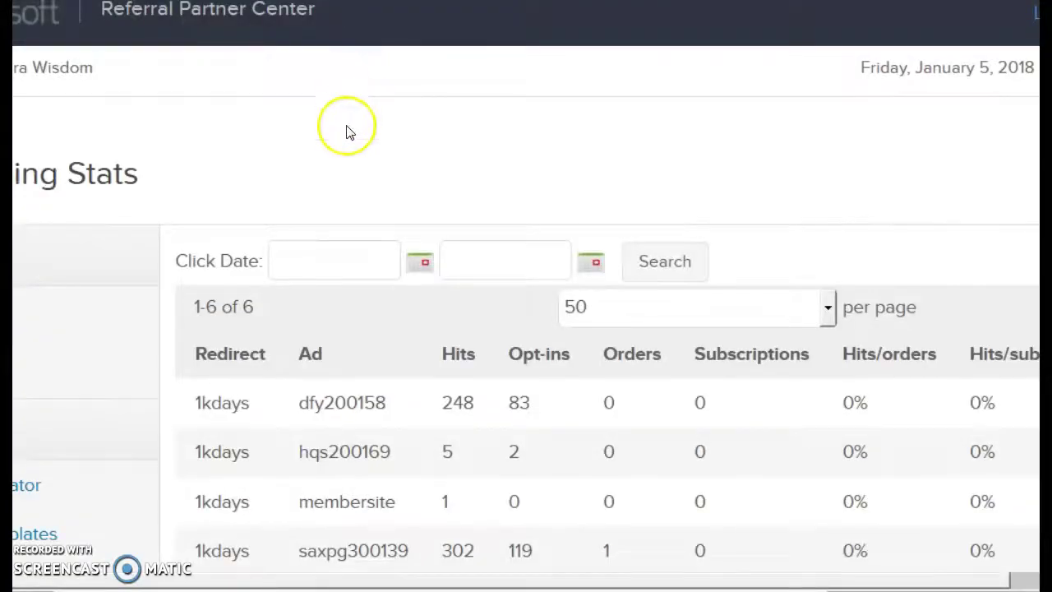
- Scroll the stats table to the tct1da row with 525 hits and 0 opt-ins
scroll(345, 145, down, 5)
scroll(346, 146, up, 1)
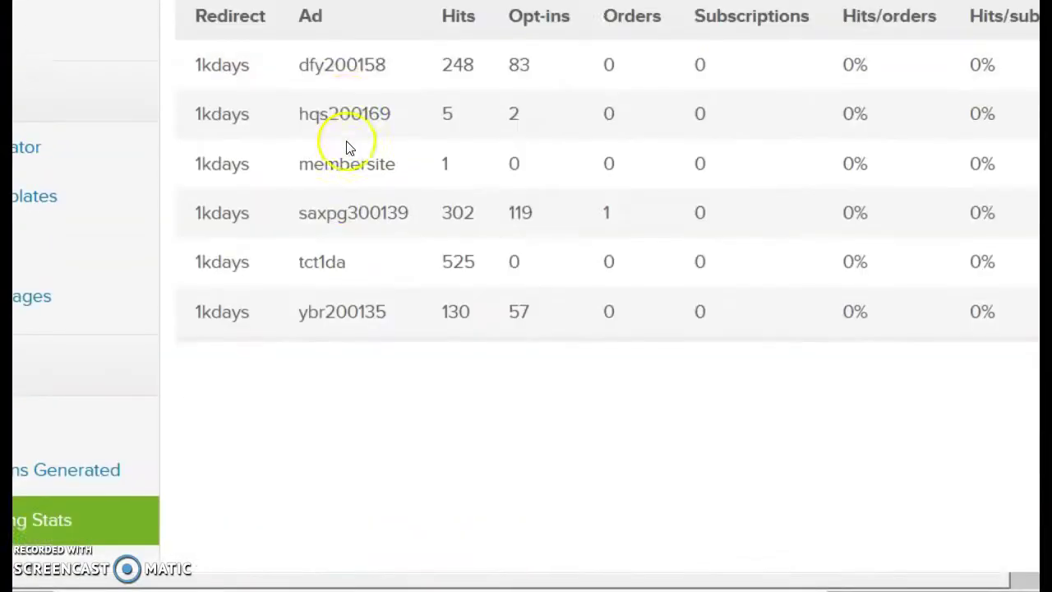
scroll(345, 145, up, 1)
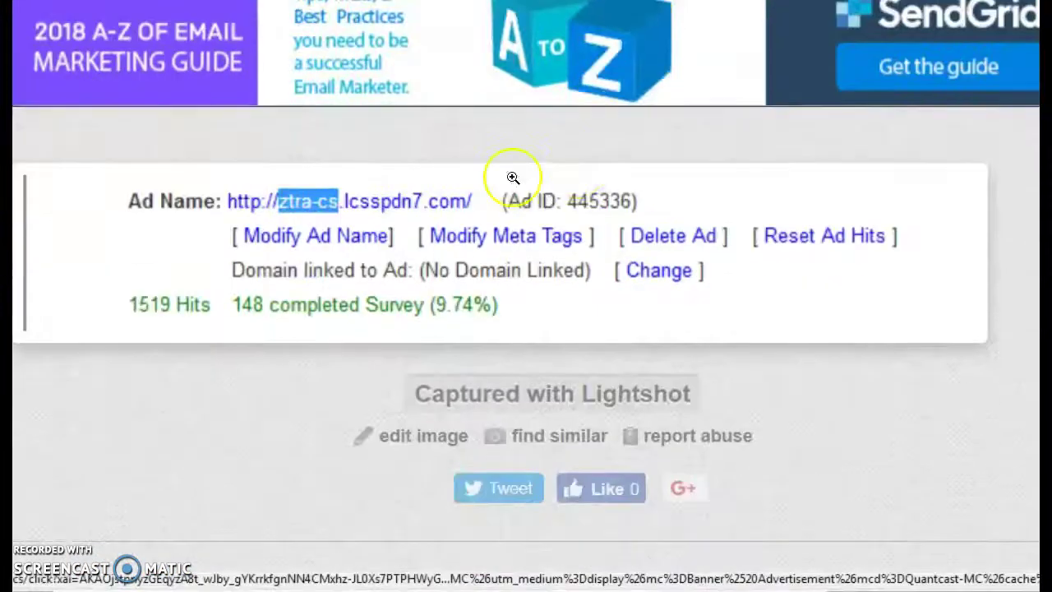
- Scroll the Lightshot capture showing ztra-cs with 1519 hits and 148 completed surveys
scroll(513, 178, down, 1)
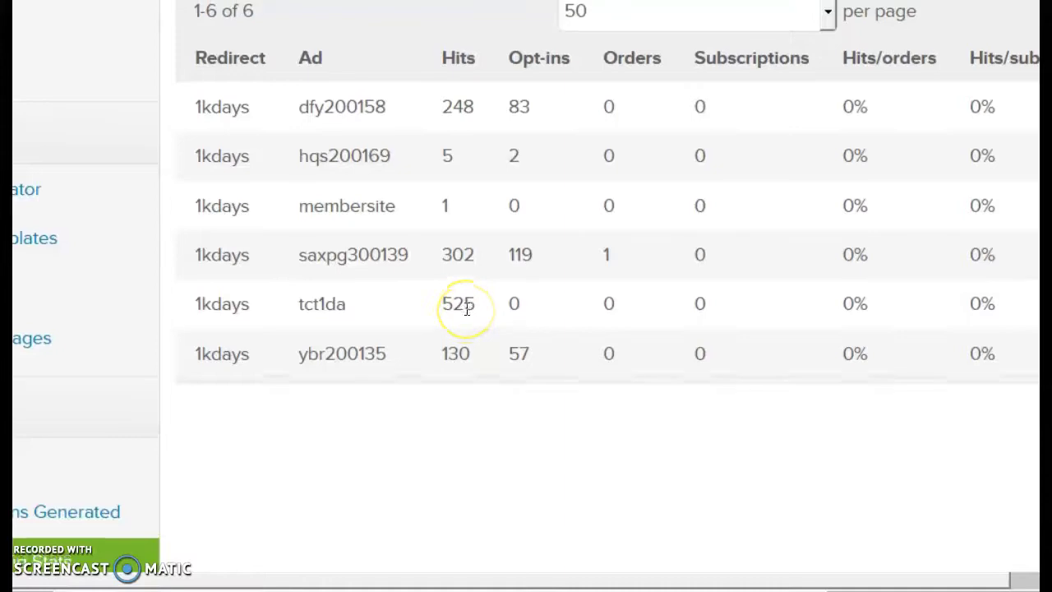
scroll(466, 309, up, 2)
scroll(466, 309, down, 2)
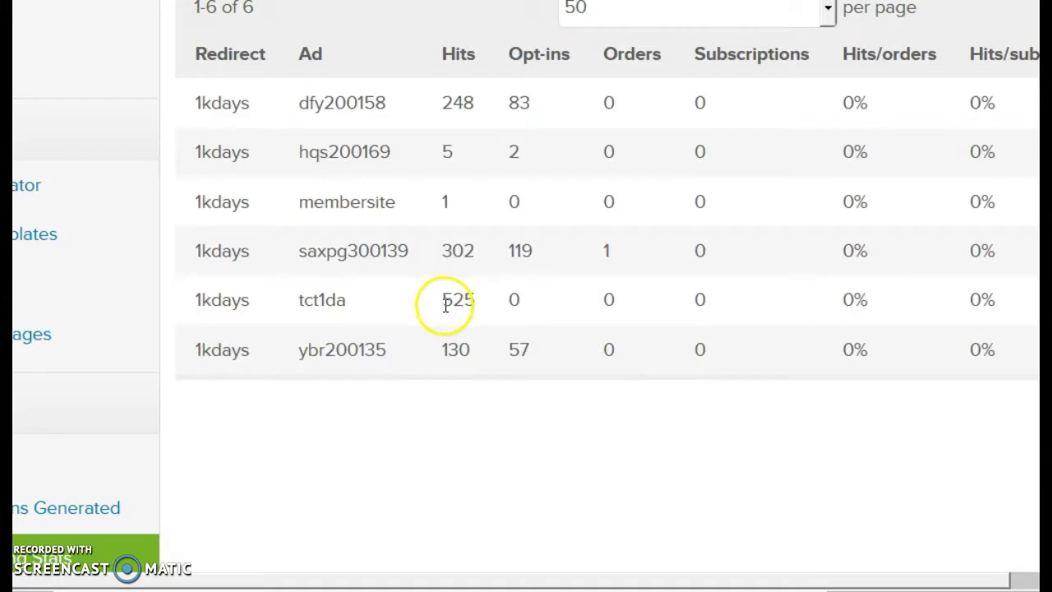
scroll(453, 317, up, 2)
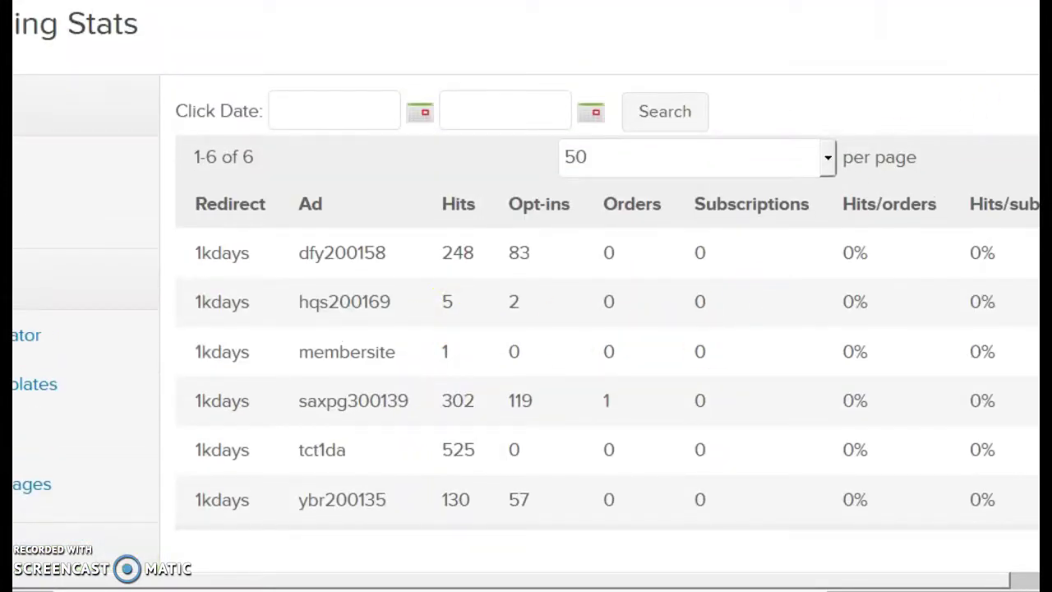
key(ctrl+minus)
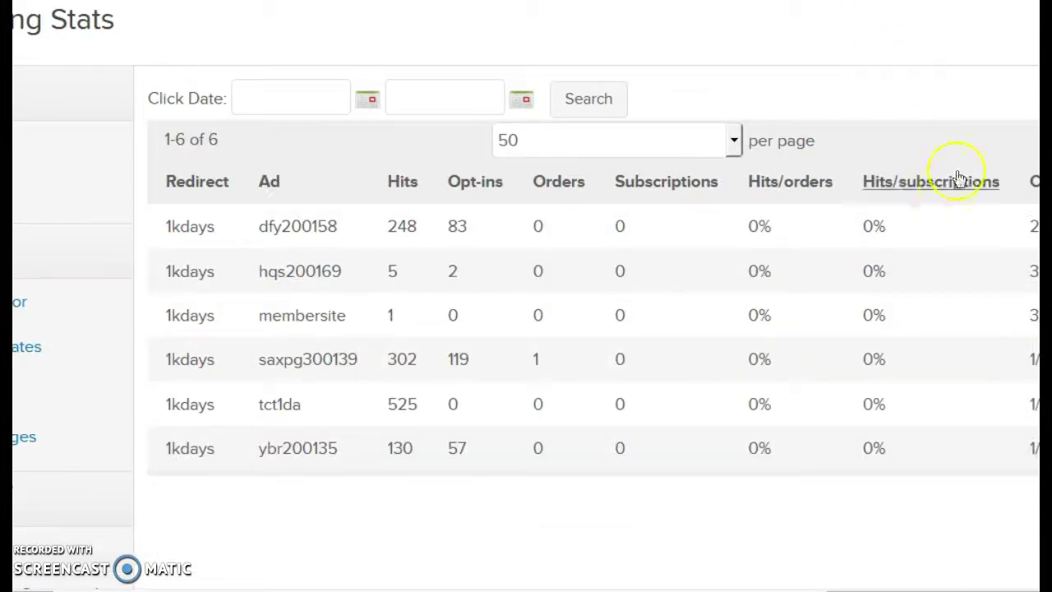
scroll(527, 329, right, 2)
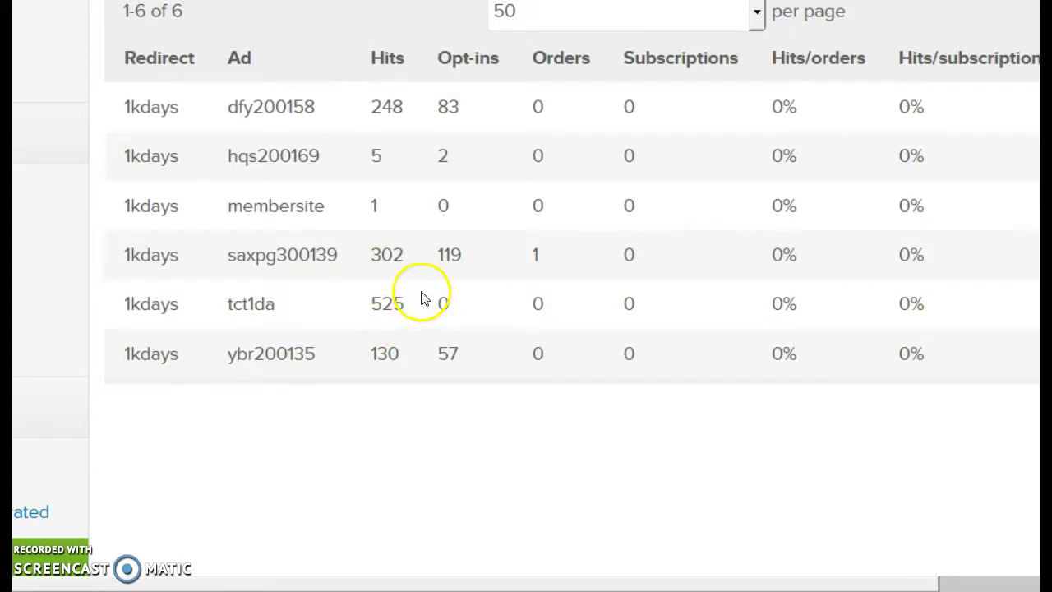
scroll(421, 297, up, 3)
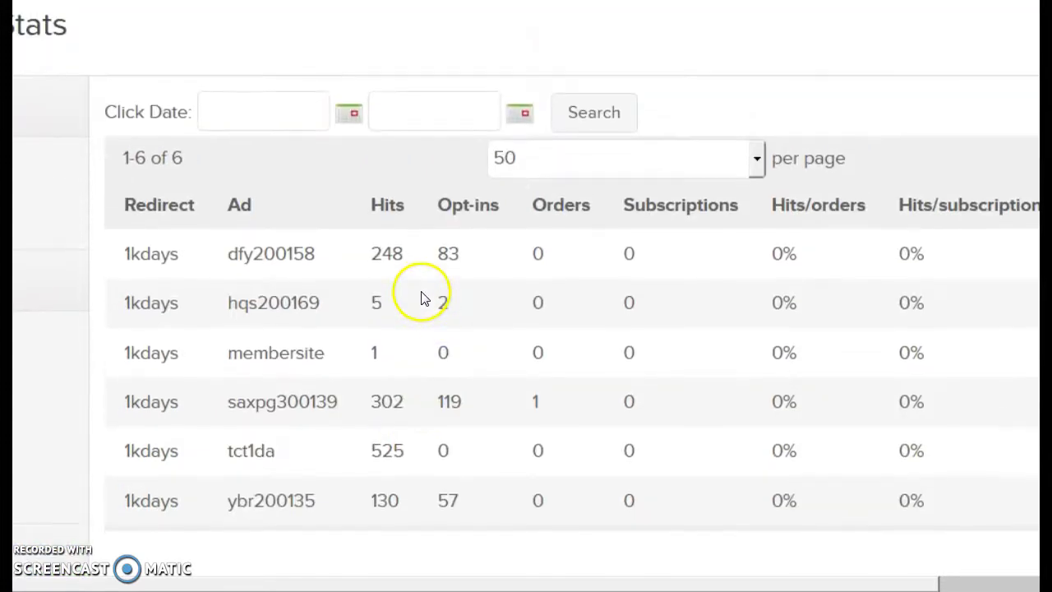
click(353, 119)
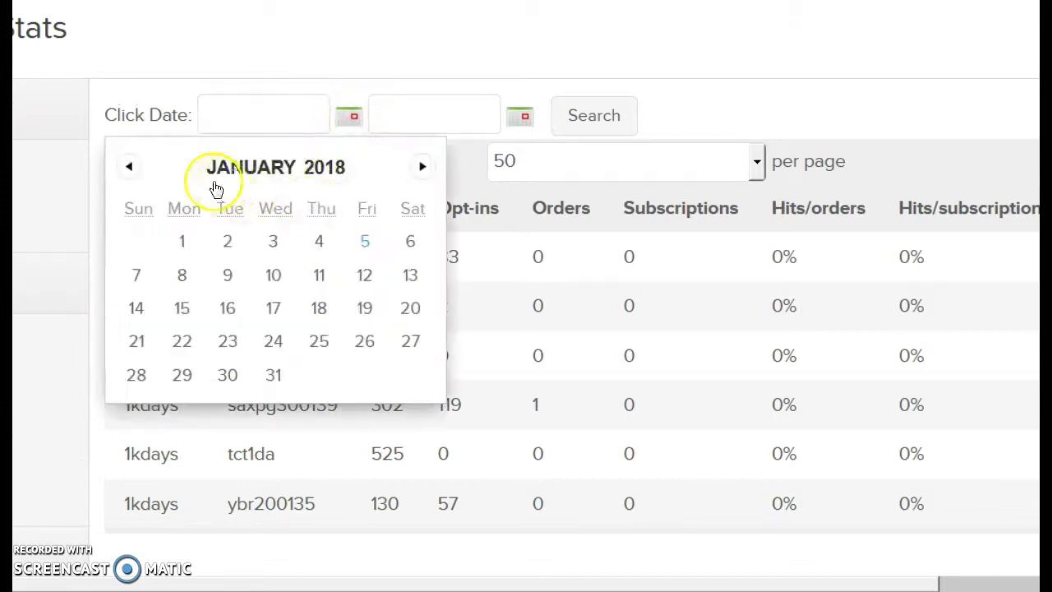
click(131, 169)
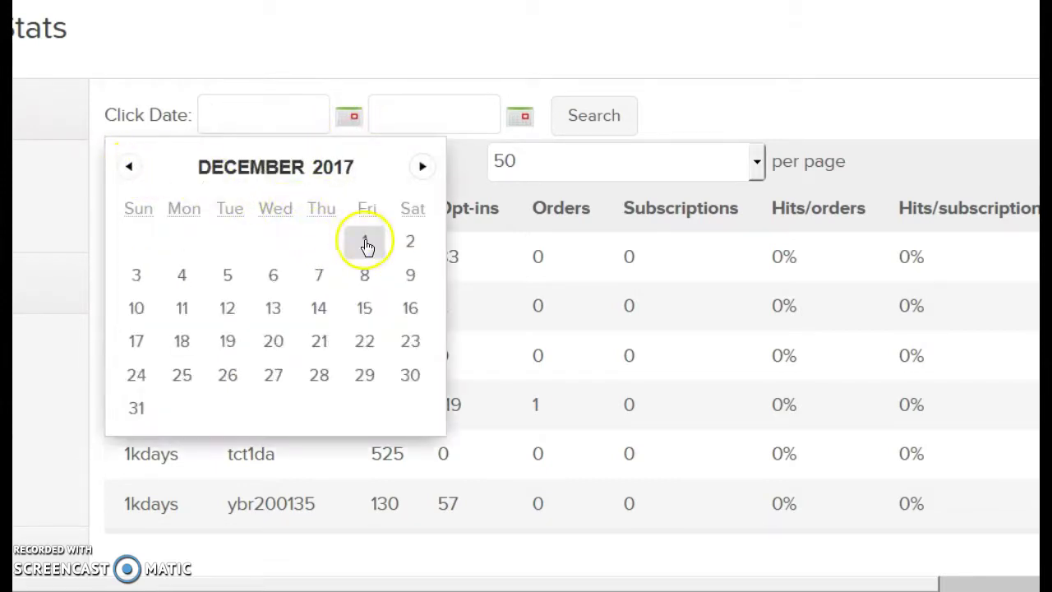
click(365, 240)
click(520, 118)
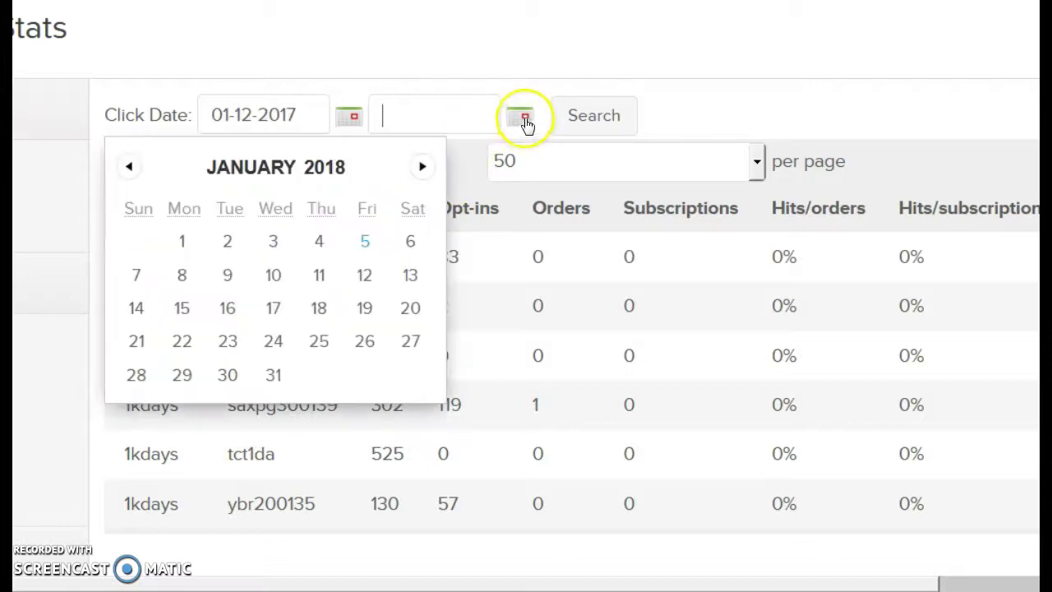
click(319, 241)
click(582, 110)
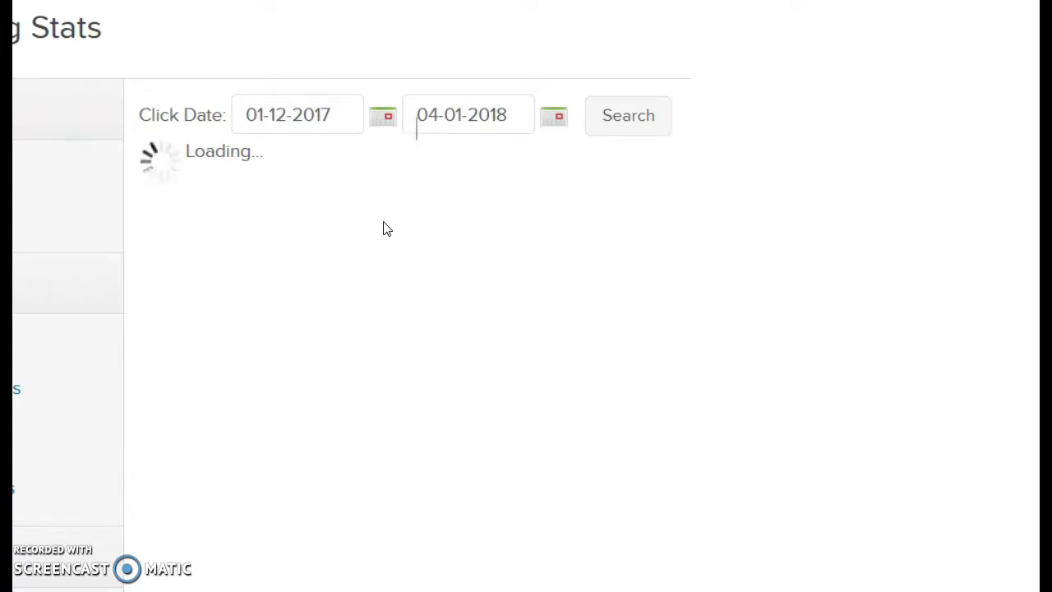
scroll(378, 214, down, 3)
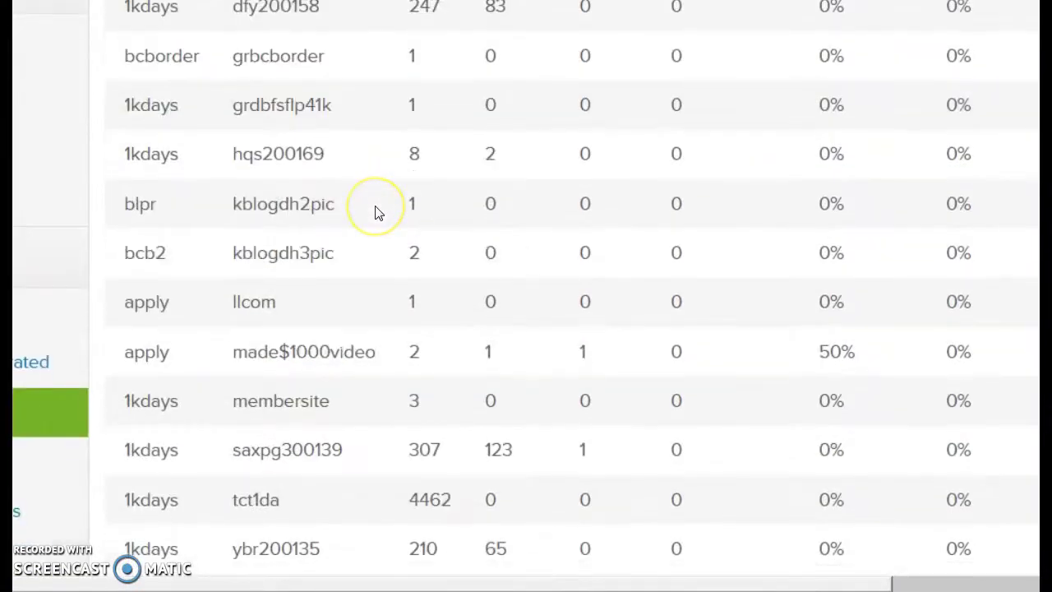
scroll(376, 210, down, 2)
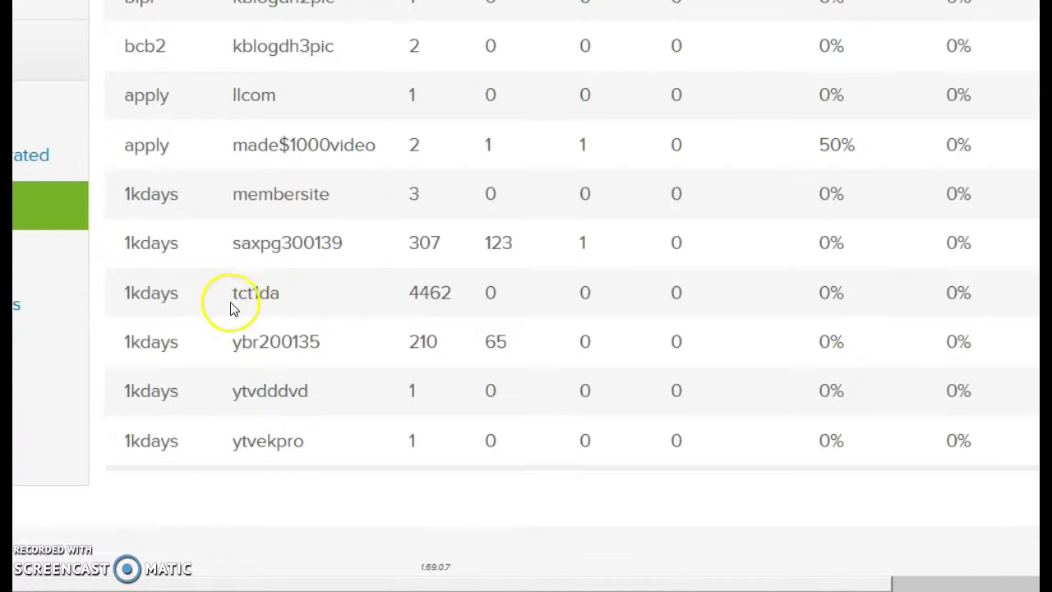
- Highlight the tct1da ad name and its 0 opt-ins cell, then clear the highlight
scroll(355, 305, up, 5)
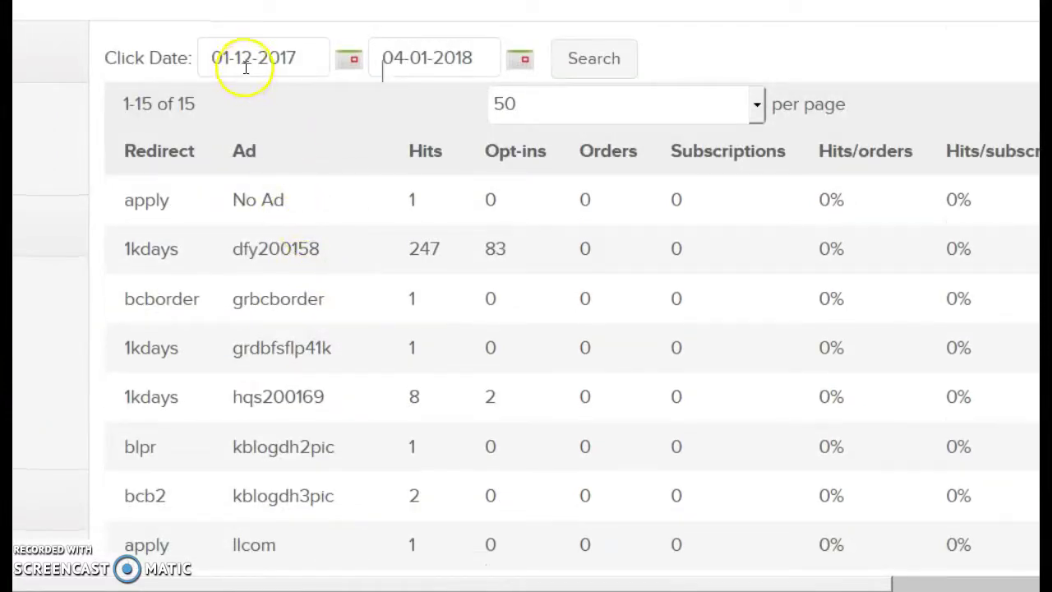
scroll(291, 70, down, 3)
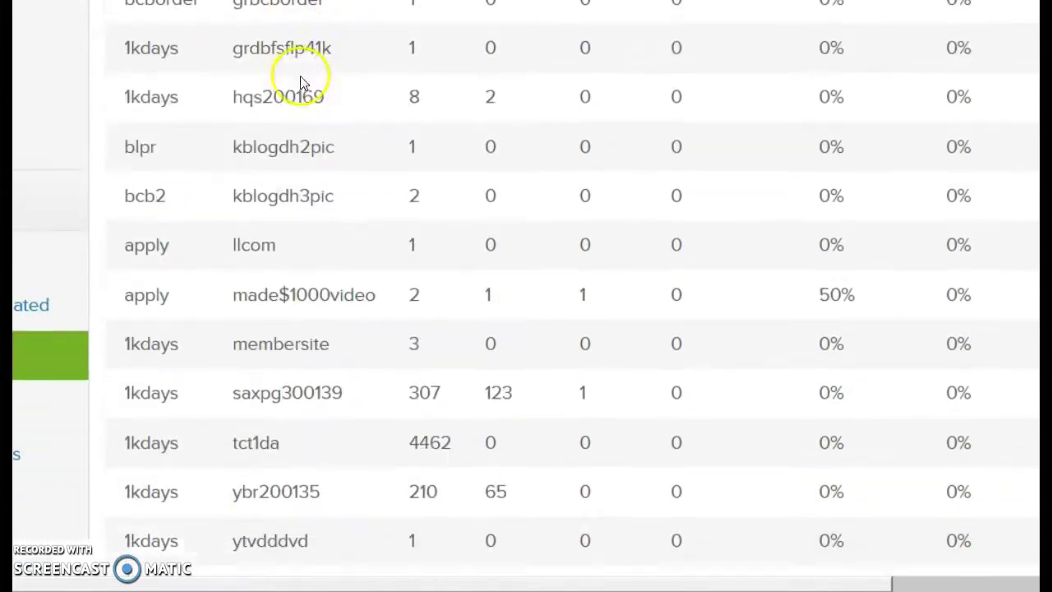
scroll(308, 131, down, 2)
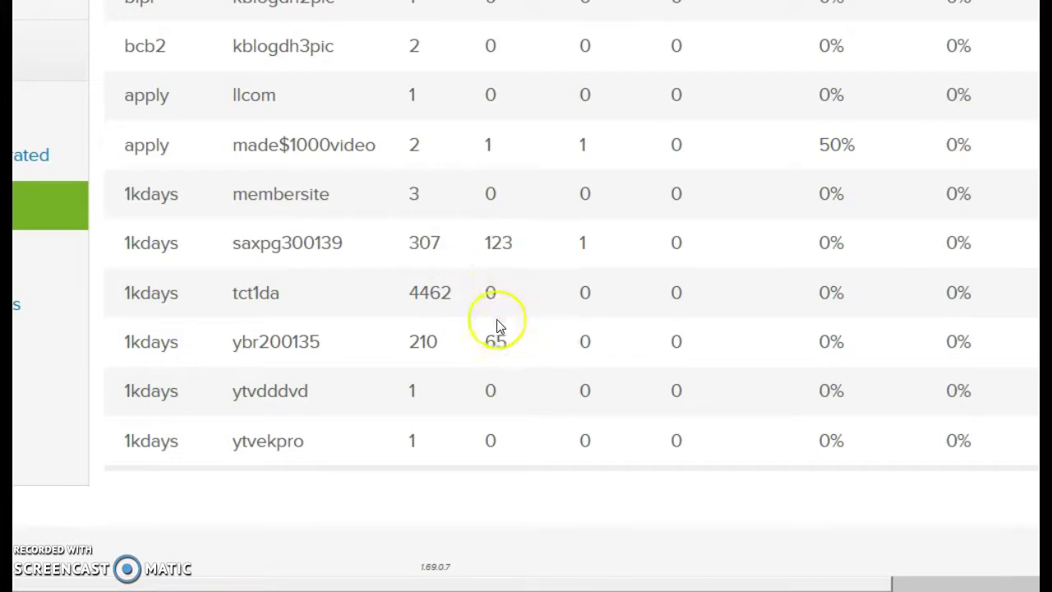
drag(232, 294, 296, 296)
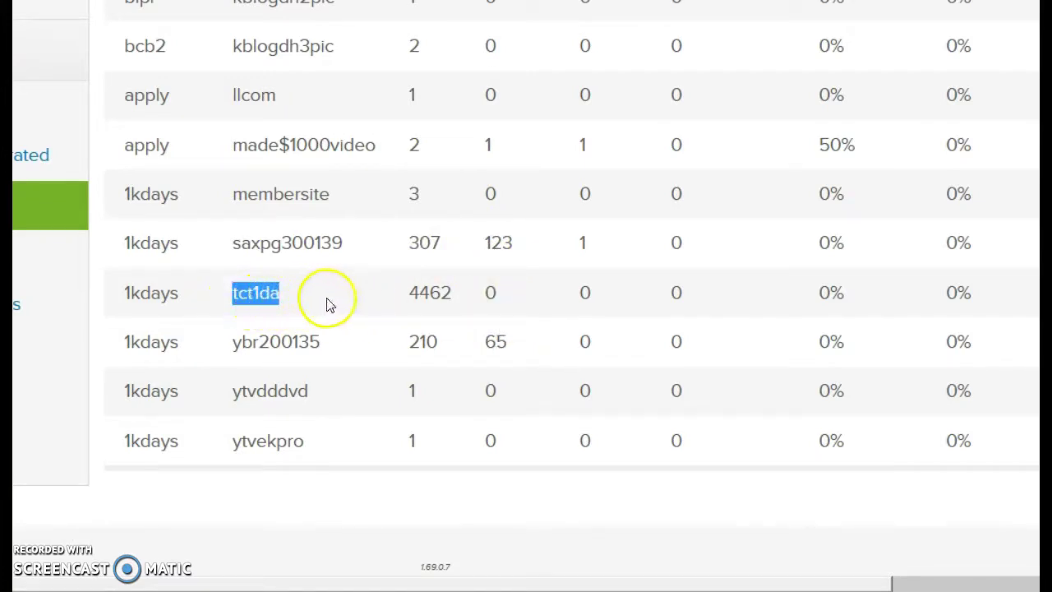
drag(475, 295, 517, 296)
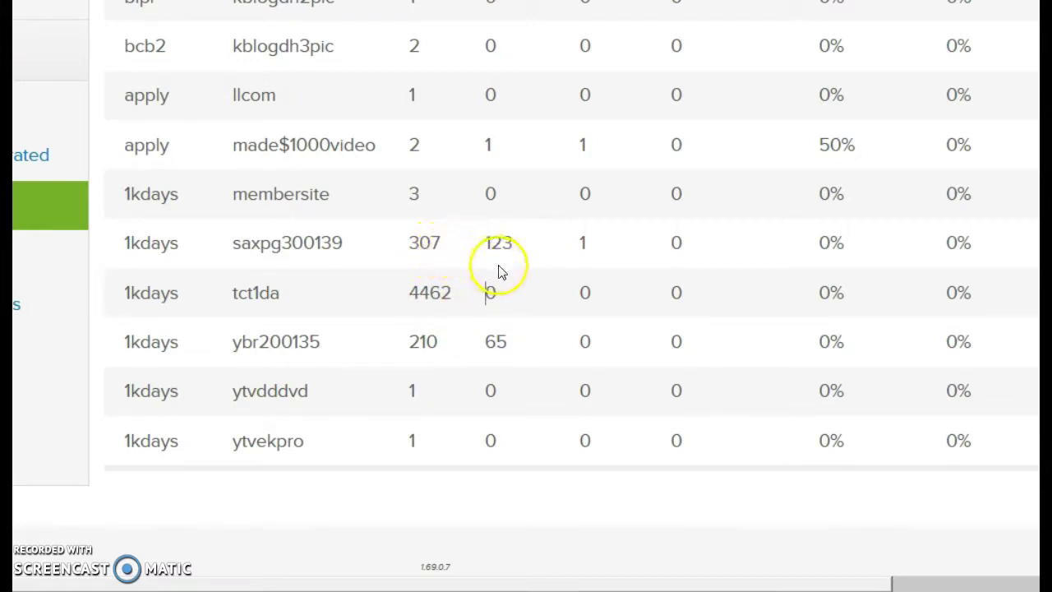
click(487, 295)
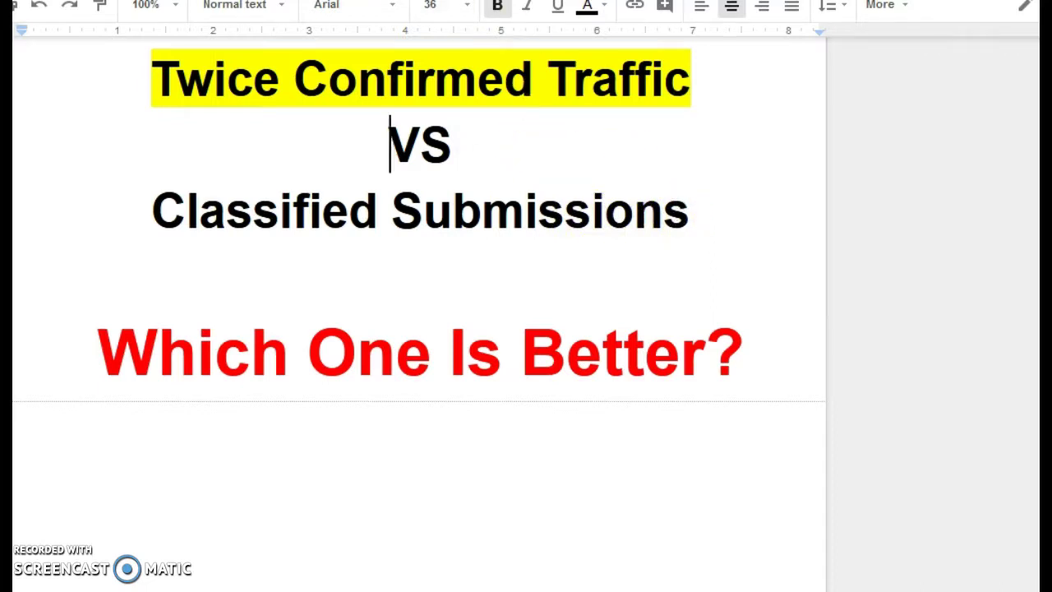
- Add $60/MONTH after Twice Confirmed Traffic, fixing the MOTH typo
click(725, 85)
text($60/)
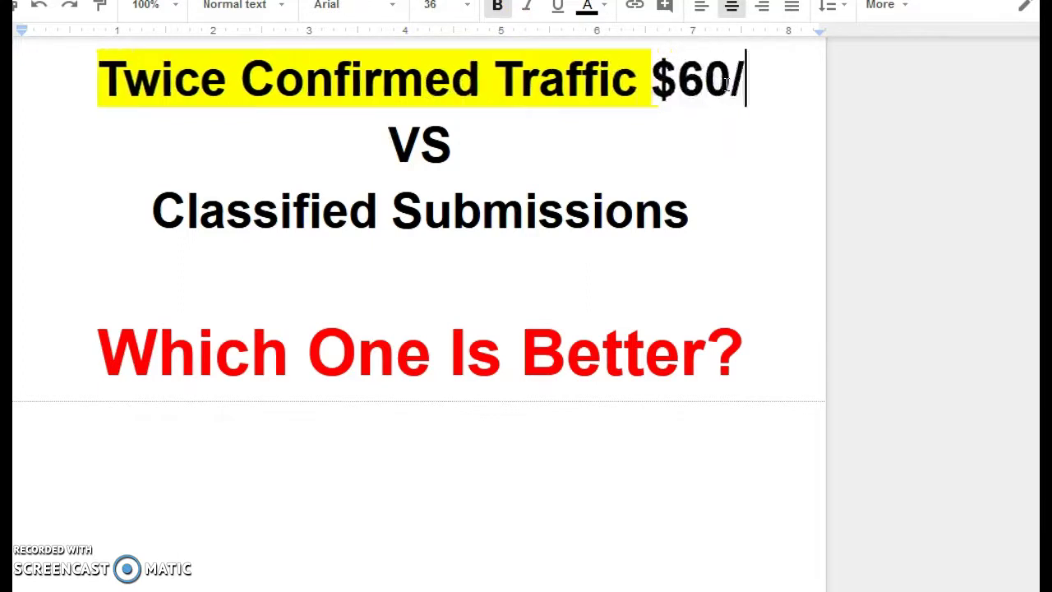
text(MOTH)
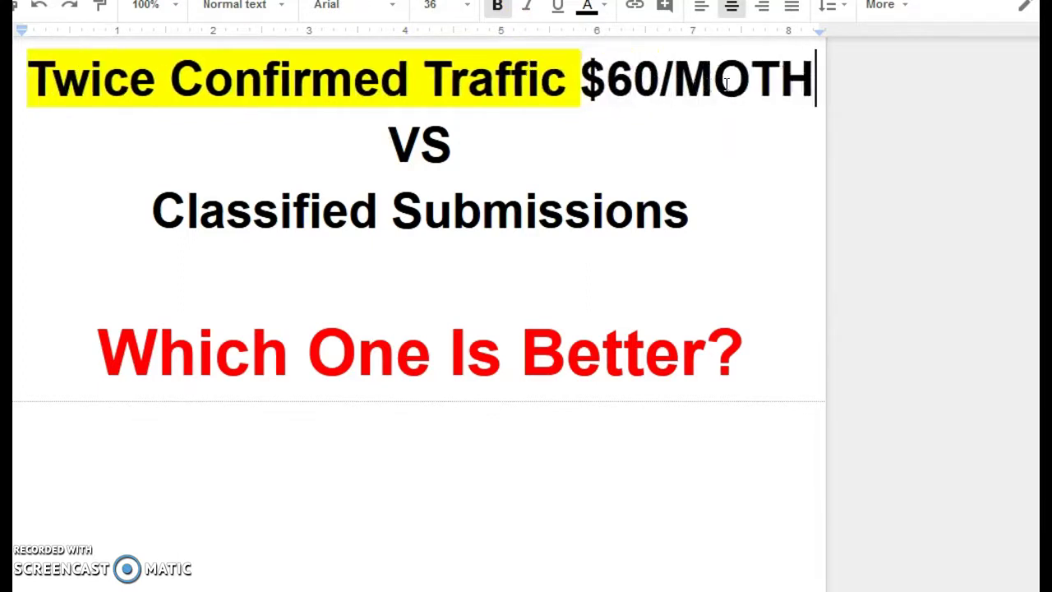
click(755, 82)
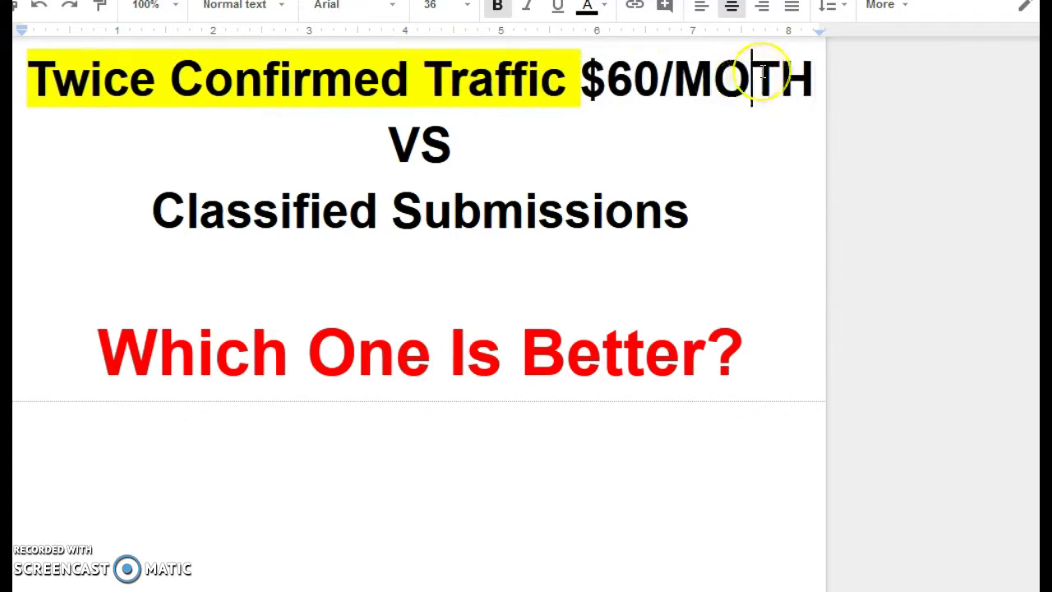
text(N)
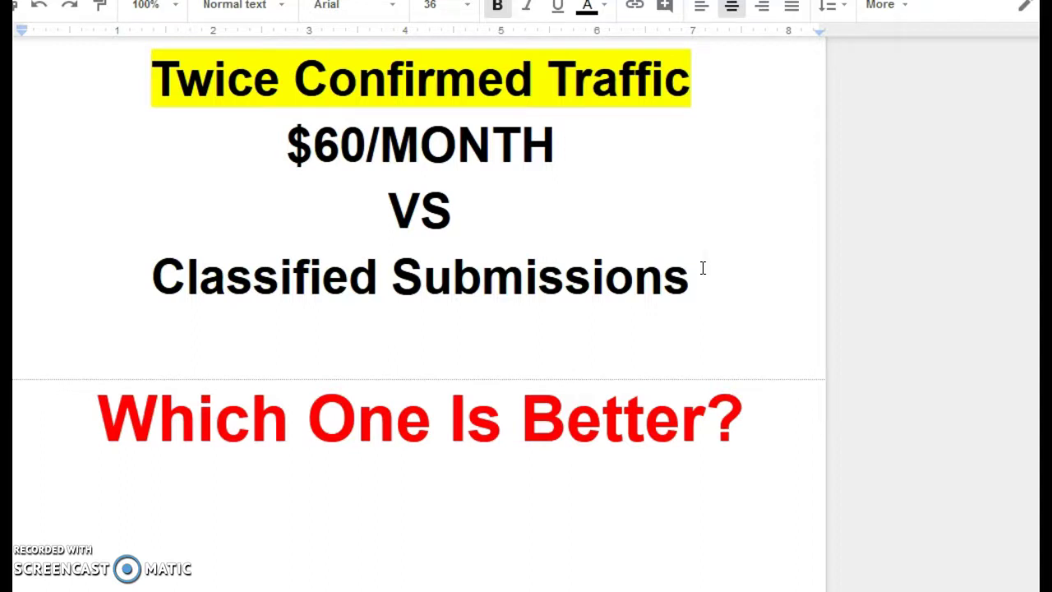
- Add $40/MONTH for Classified Submissions, correcting the mistyped 3
text($3)
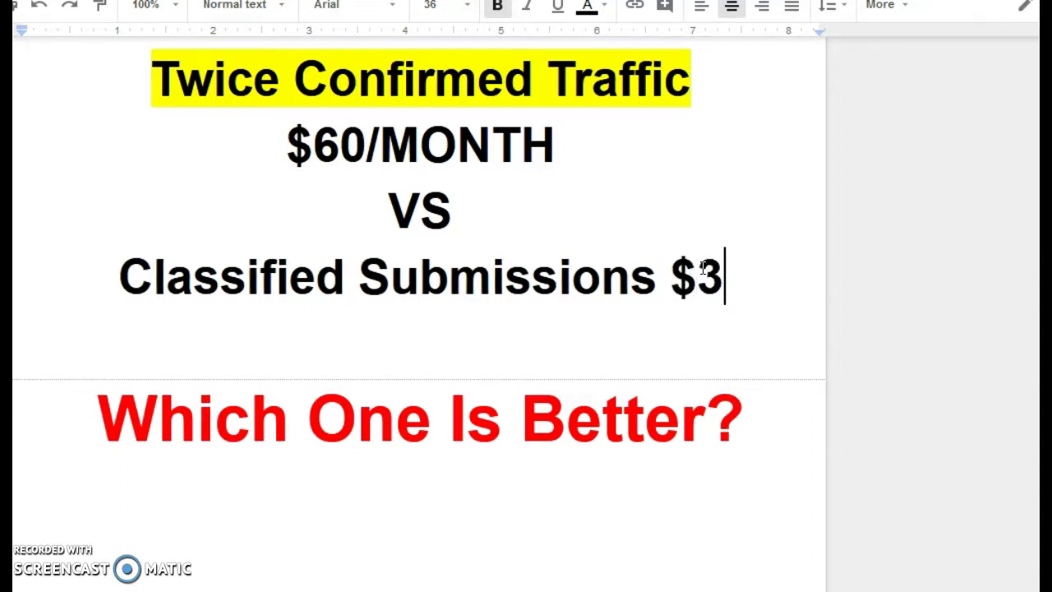
key(BackSpace)
text(40/MONTH)
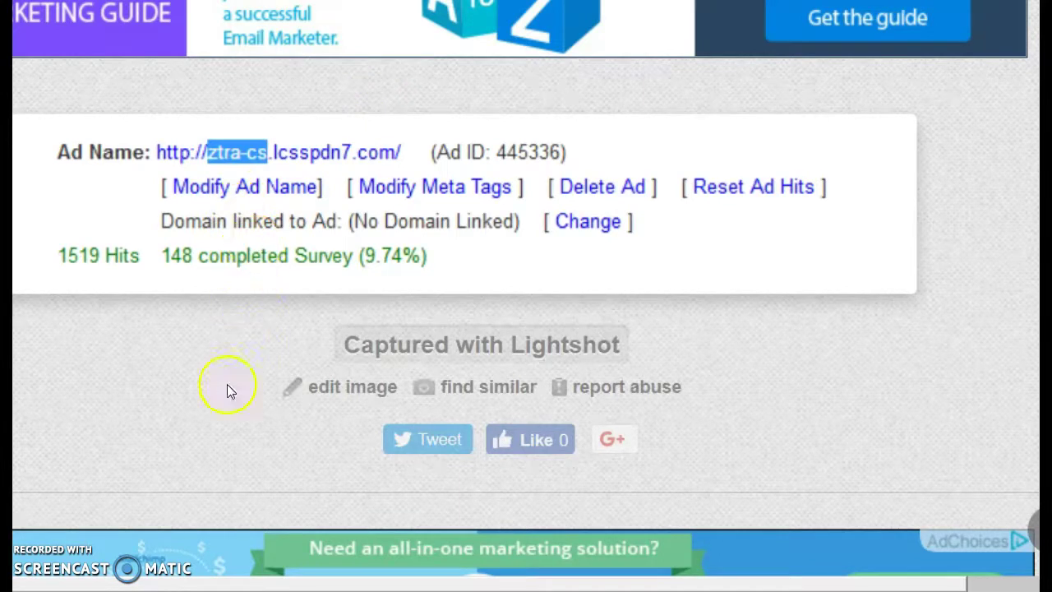
- Bring up the Calculator showing 40 and close it
key(alt+Tab)
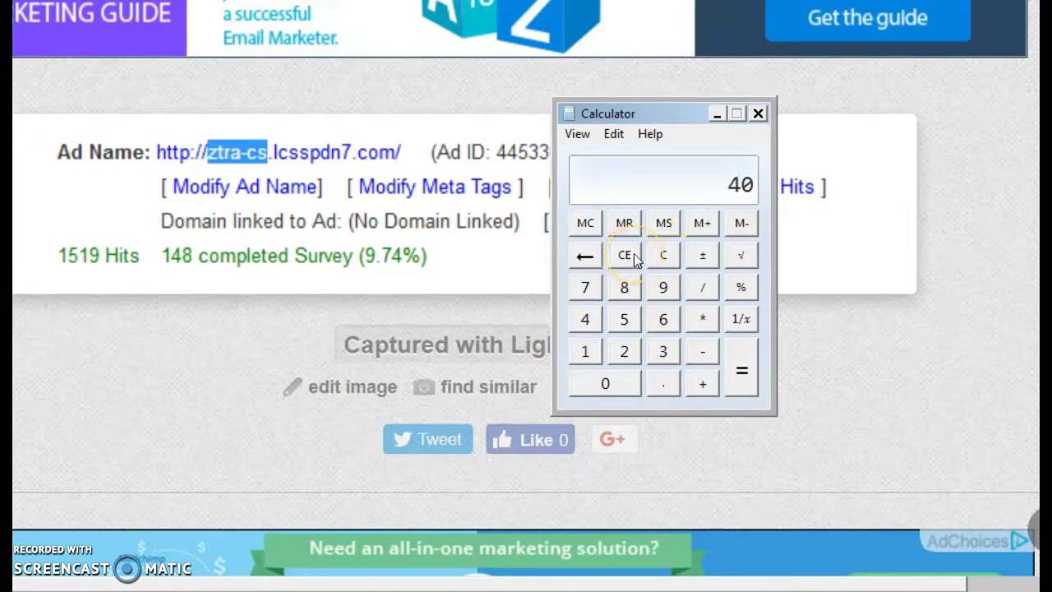
click(759, 115)
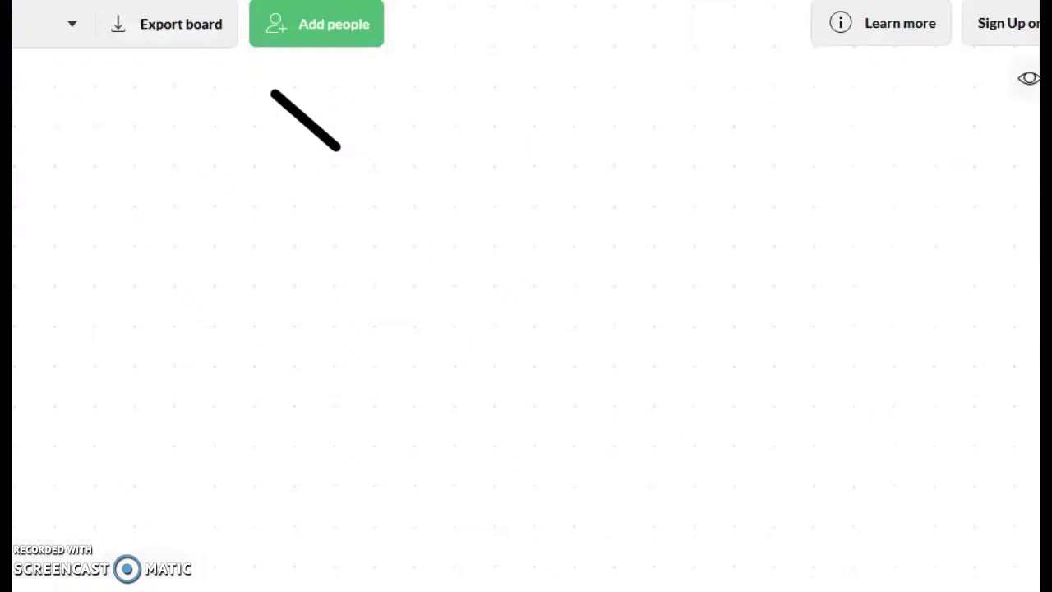
- Handwrite the figures 540 and 100 across the top of the board
mouse_move(362, 110)
mouse_down()
mouse_move(387, 134)
mouse_move(376, 112)
mouse_move(375, 146)
mouse_move(349, 152)
mouse_up()
mouse_move(422, 94)
mouse_down()
mouse_move(446, 129)
mouse_move(481, 124)
mouse_up()
drag(457, 97, 452, 151)
mouse_move(509, 92)
mouse_down()
mouse_move(504, 144)
mouse_move(506, 94)
mouse_up()
drag(625, 103, 629, 158)
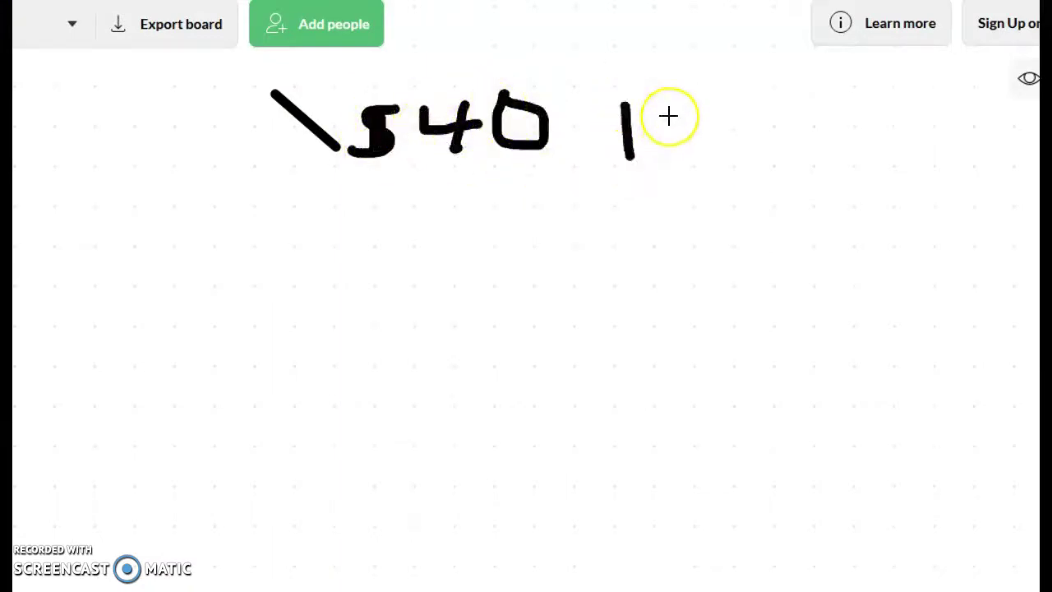
mouse_move(664, 112)
mouse_down()
mouse_move(664, 123)
mouse_move(678, 107)
mouse_up()
mouse_move(712, 105)
mouse_down()
mouse_move(735, 137)
mouse_move(713, 107)
mouse_up()
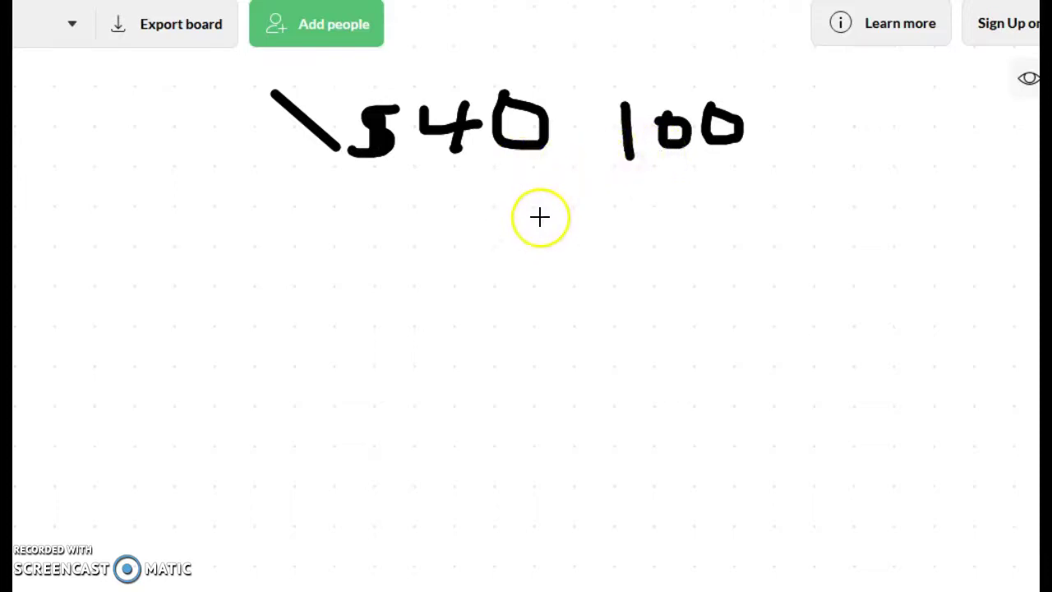
- Write 30leads below them, then write 148 and underline it twice
mouse_move(535, 216)
mouse_down()
mouse_move(568, 214)
mouse_move(552, 245)
mouse_up()
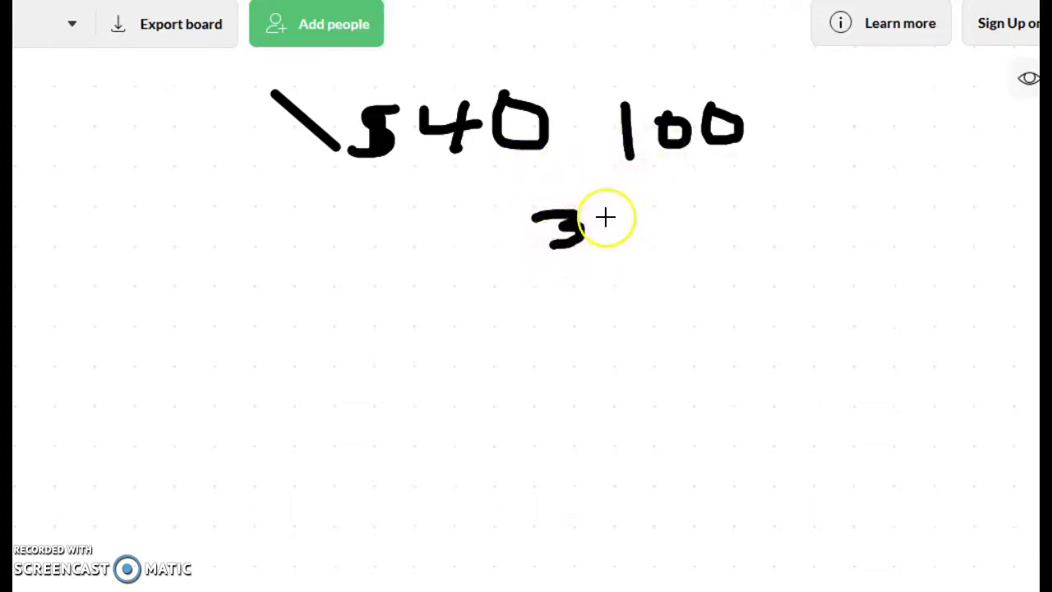
mouse_move(606, 217)
mouse_down()
mouse_move(625, 235)
mouse_move(612, 213)
mouse_move(662, 242)
mouse_move(728, 209)
mouse_move(742, 228)
mouse_move(763, 222)
mouse_move(756, 176)
mouse_move(782, 225)
mouse_up()
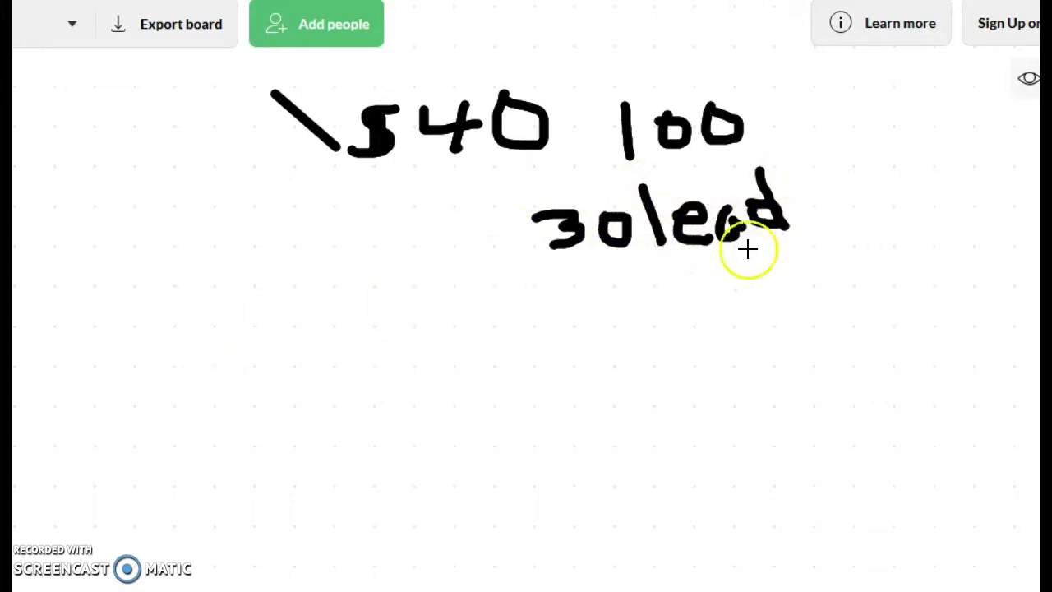
drag(810, 193, 808, 227)
mouse_move(379, 317)
mouse_down()
mouse_move(378, 358)
mouse_move(422, 332)
mouse_move(485, 314)
mouse_move(494, 349)
mouse_move(477, 333)
mouse_up()
drag(359, 416, 465, 403)
drag(403, 428, 472, 423)
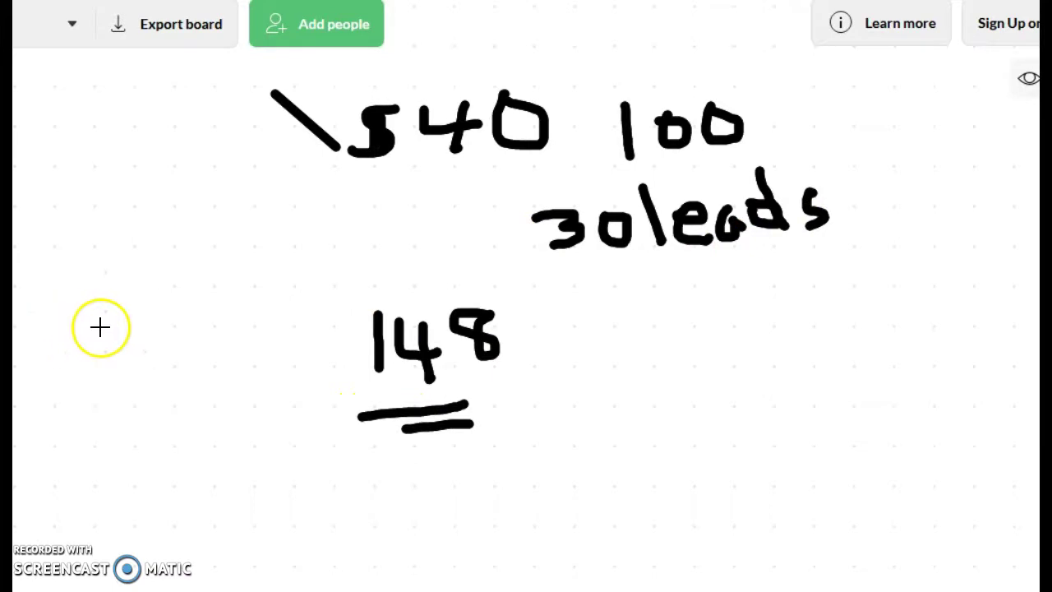
- Write $40 and solo, box $40 with 148, and add an asterisk beside it
mouse_move(100, 327)
mouse_down()
mouse_move(122, 329)
mouse_move(131, 301)
mouse_move(197, 331)
mouse_move(197, 357)
mouse_move(237, 340)
mouse_move(217, 305)
mouse_up()
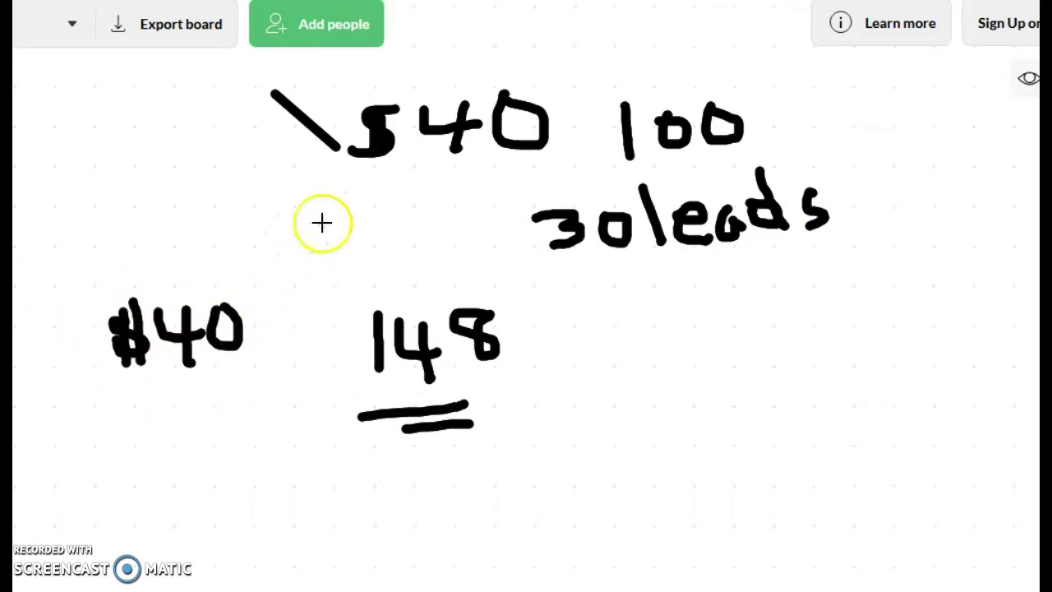
mouse_move(139, 112)
mouse_down()
mouse_move(148, 139)
mouse_move(172, 140)
mouse_move(195, 94)
mouse_move(226, 129)
mouse_move(134, 167)
mouse_move(256, 164)
mouse_up()
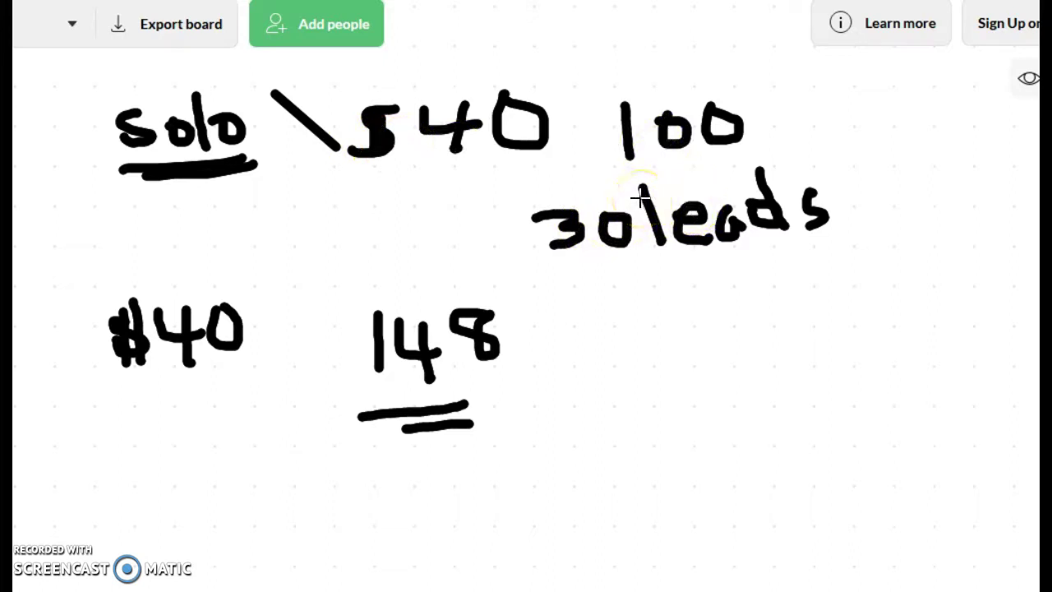
mouse_move(80, 269)
mouse_down()
mouse_move(488, 272)
mouse_move(521, 463)
mouse_move(129, 472)
mouse_move(90, 282)
mouse_up()
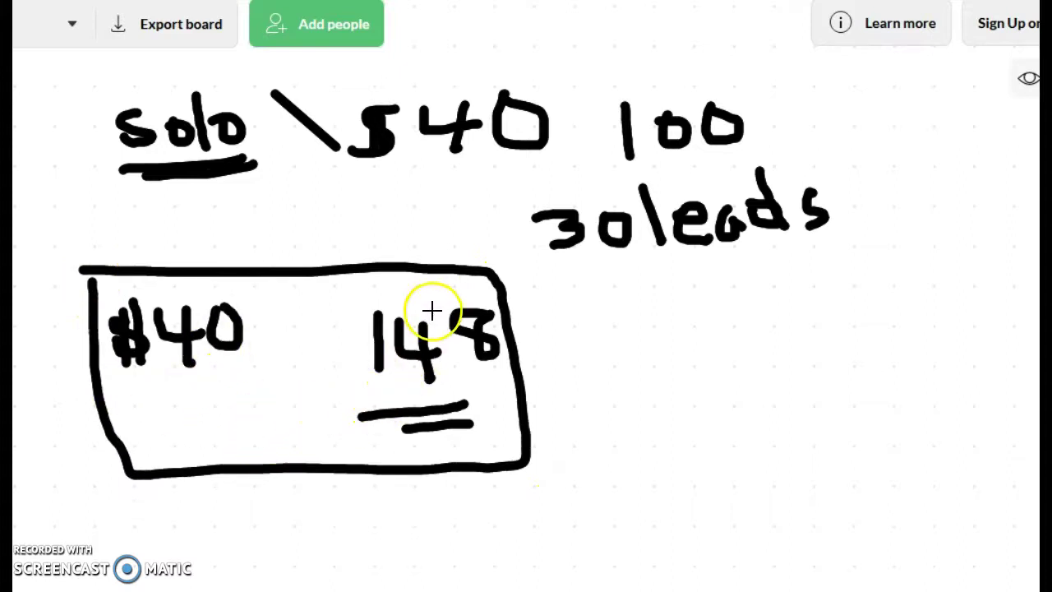
drag(540, 302, 573, 344)
drag(597, 306, 557, 361)
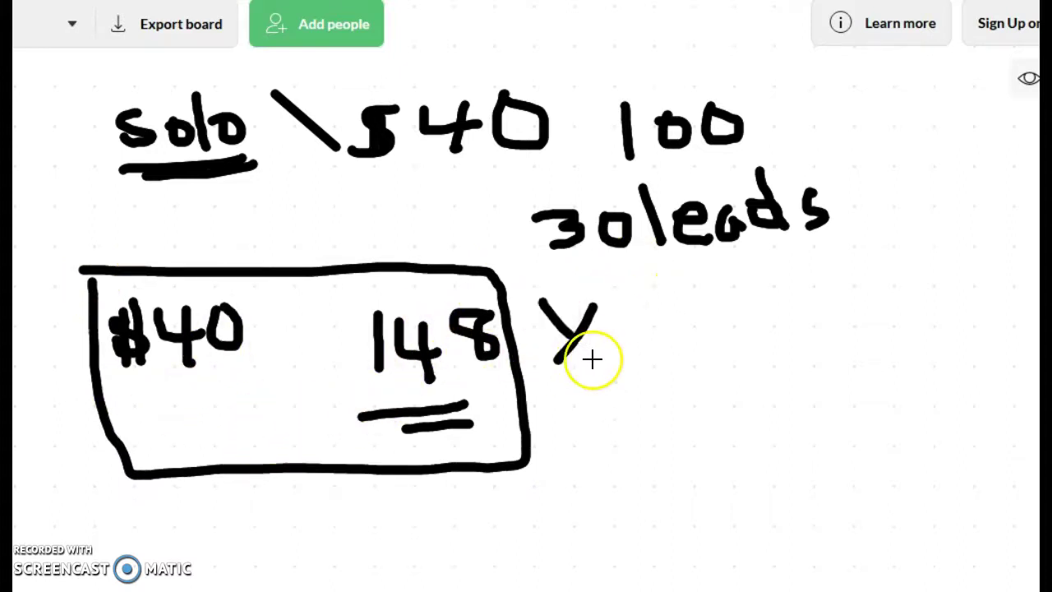
drag(598, 333, 537, 350)
drag(576, 298, 588, 402)
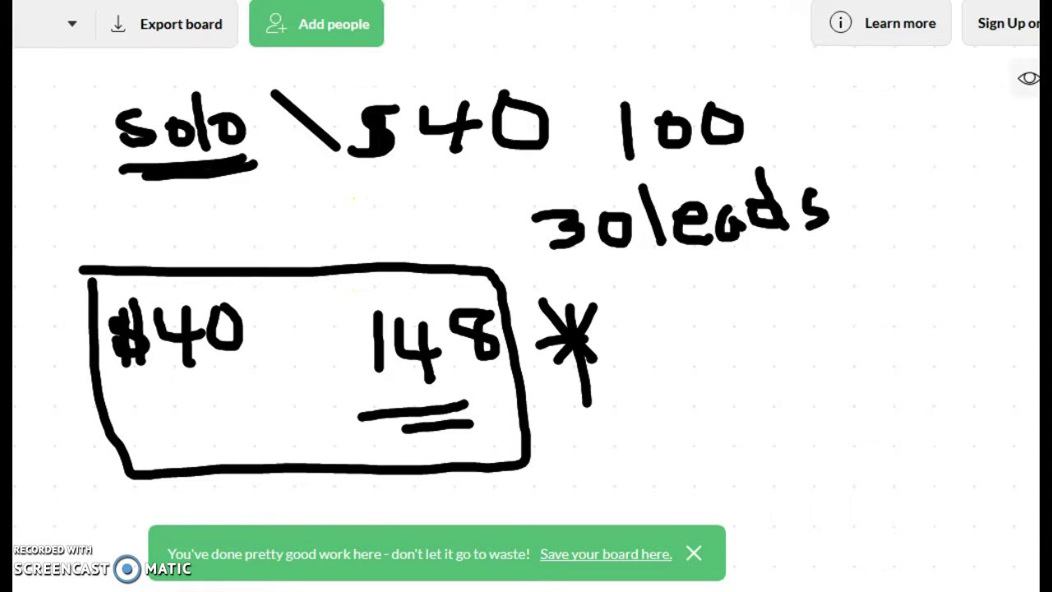
- Bring up the ztra-cs stats screenshot showing 1519 hits and 148 completed surveys (9.74%)
key(alt+Tab)
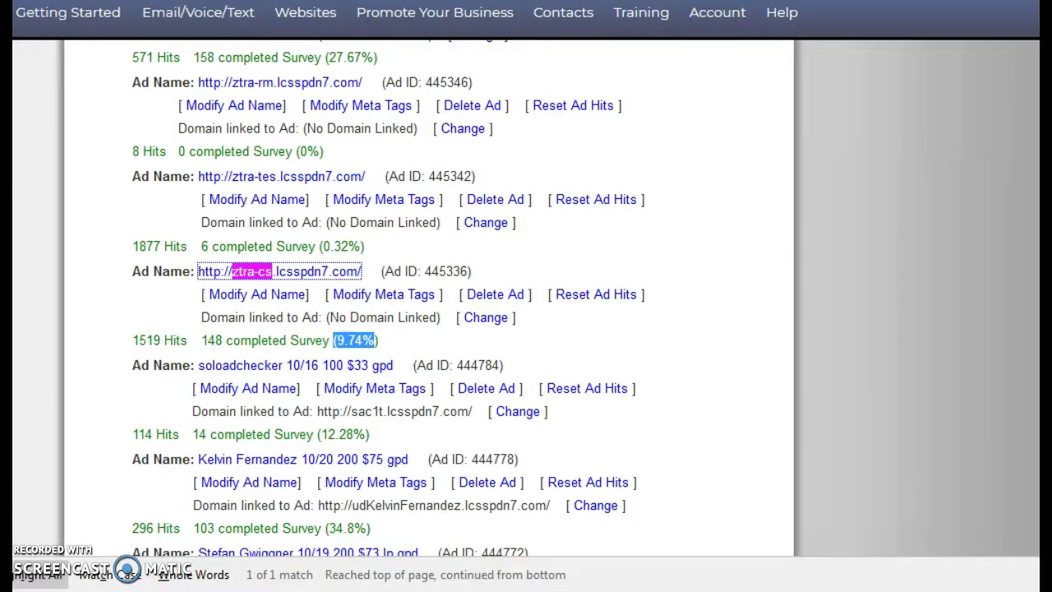
key(alt+Tab)
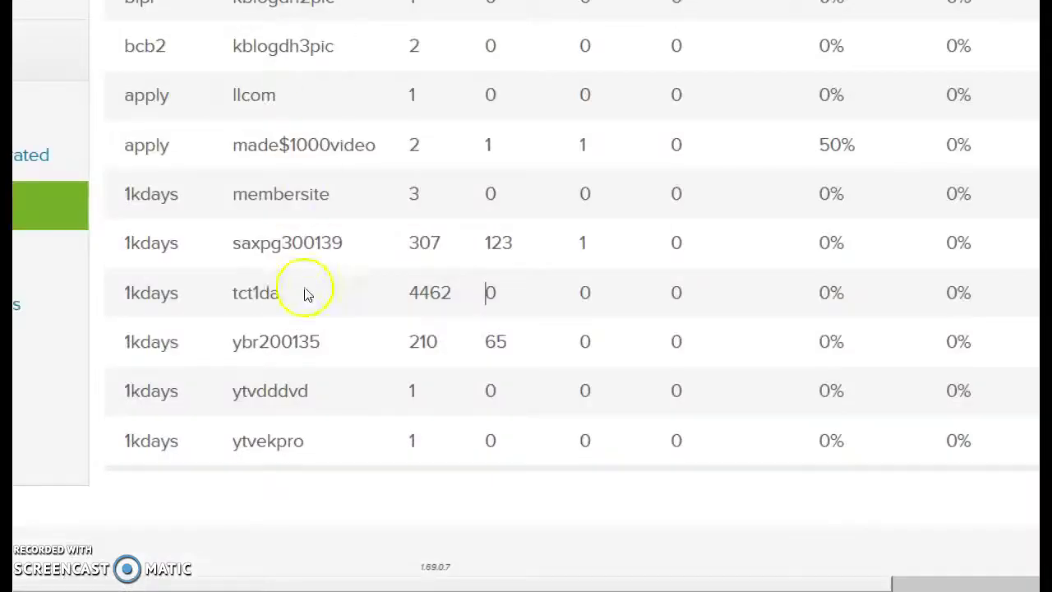
- Highlight the tct1da row showing 4462 hits and 0 opt-ins
drag(218, 298, 491, 292)
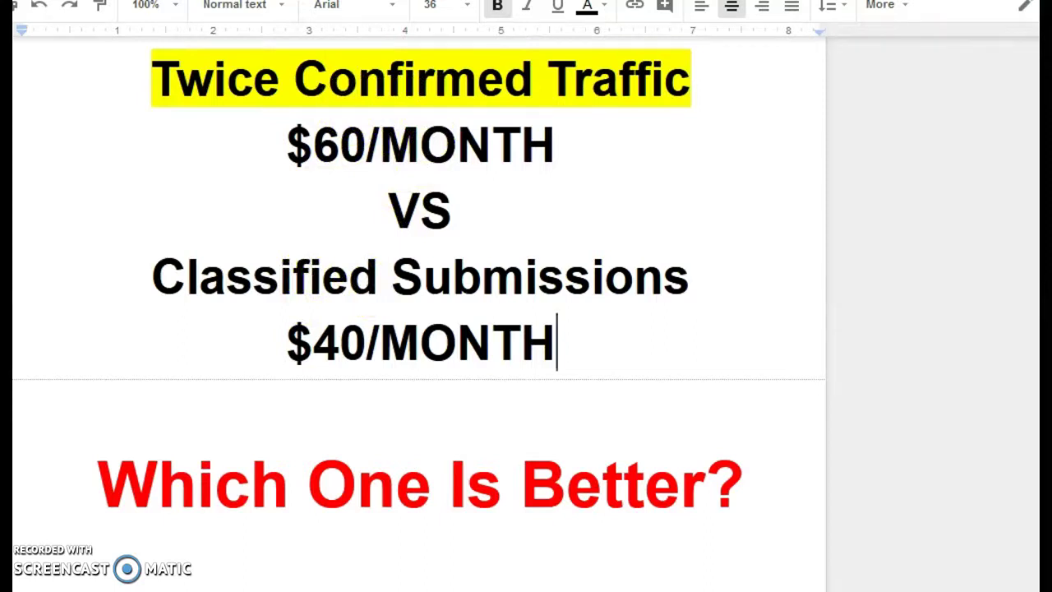
- Show the Classified Submissions sales page's $39.95-per-month pricing with its 1000-visitor guarantee
key(ctrl+Tab)
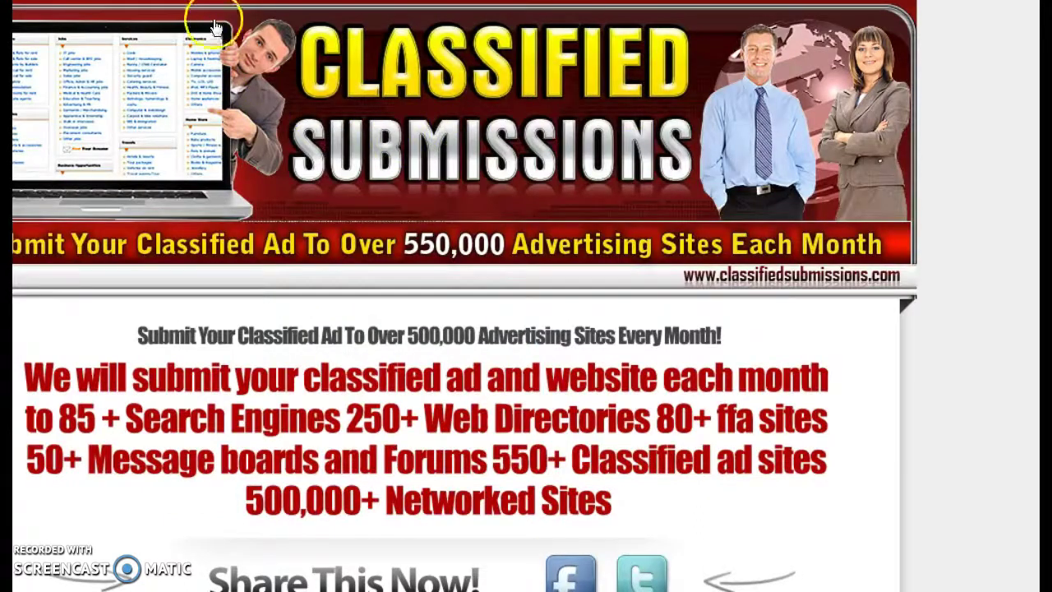
scroll(469, 296, left, 1)
scroll(321, 153, down, 6)
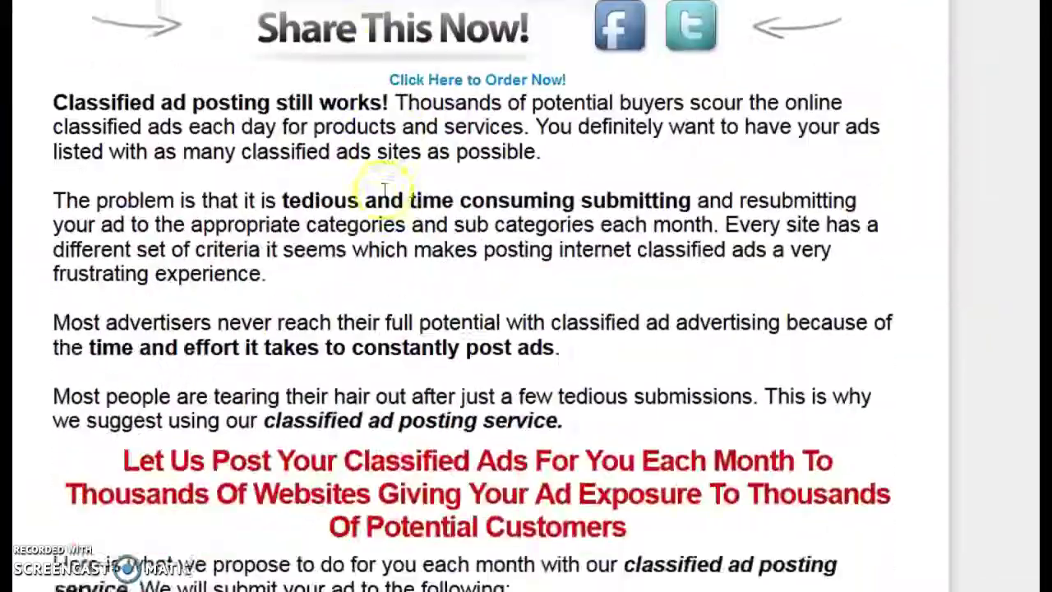
scroll(391, 198, down, 20)
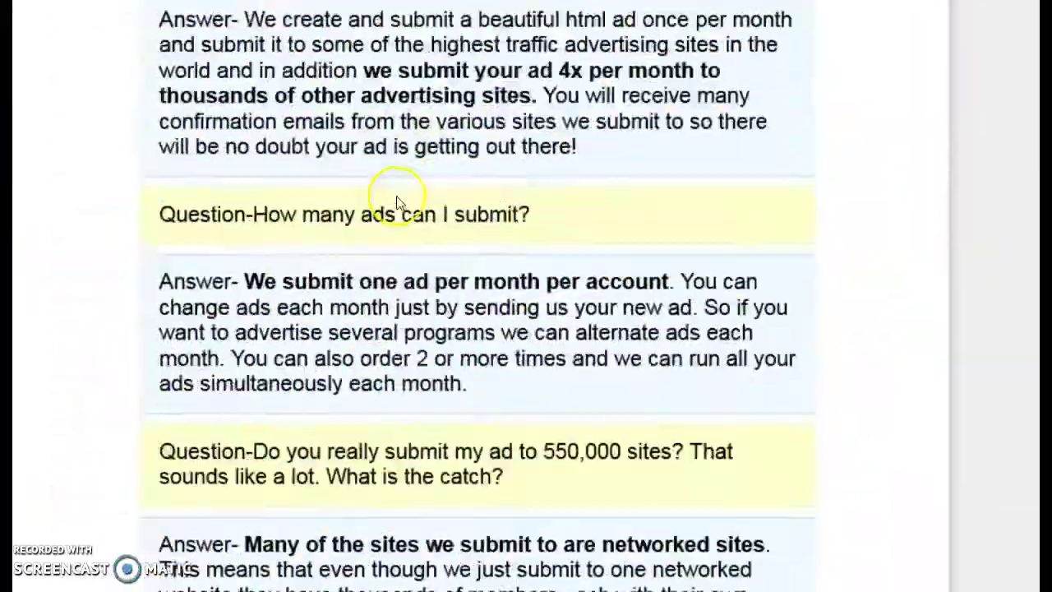
scroll(397, 201, down, 20)
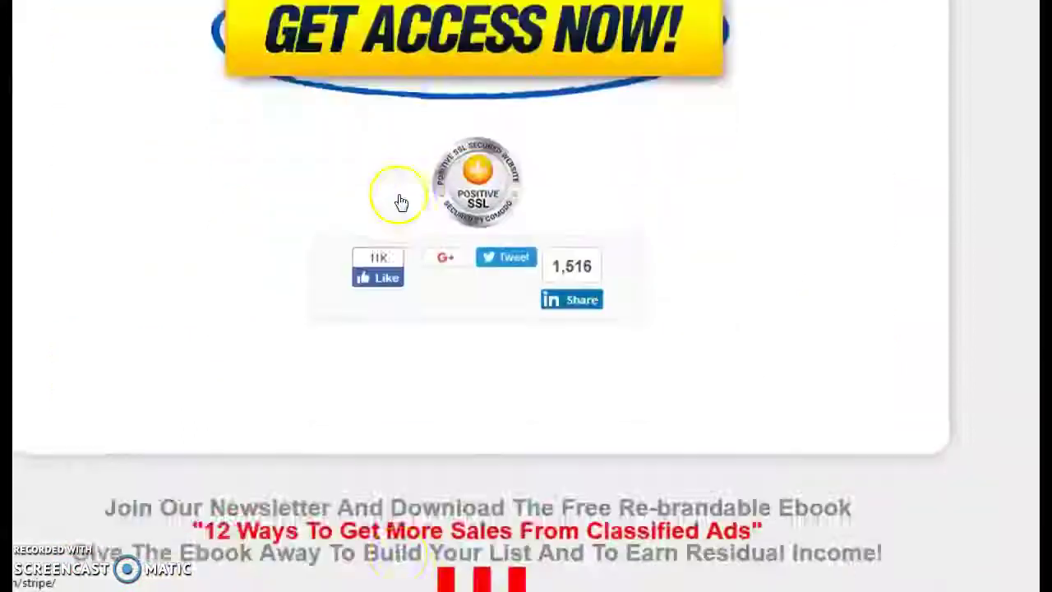
scroll(400, 201, down, 4)
scroll(400, 201, up, 7)
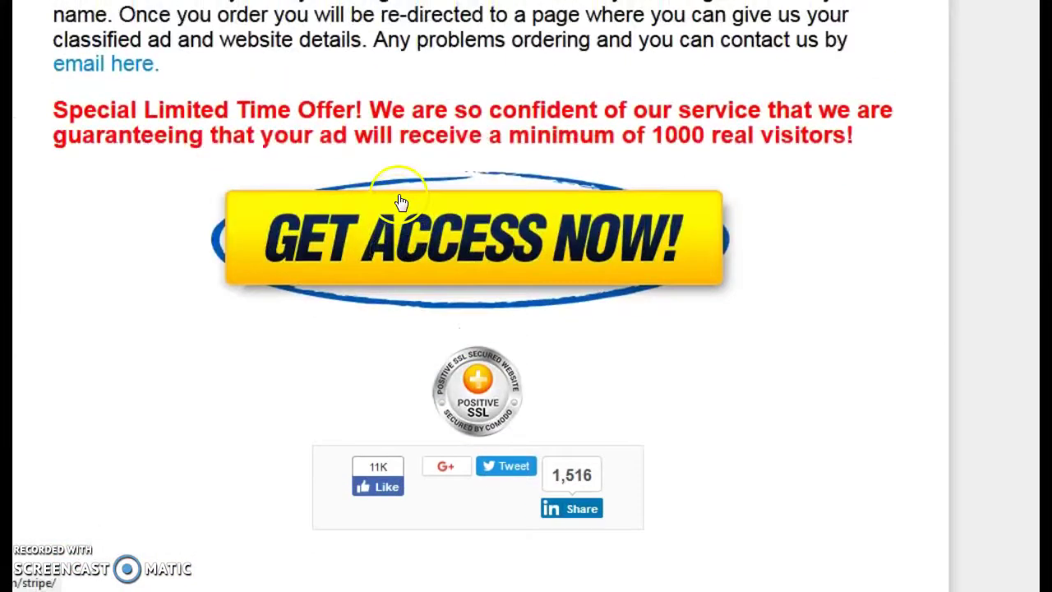
scroll(400, 201, down, 2)
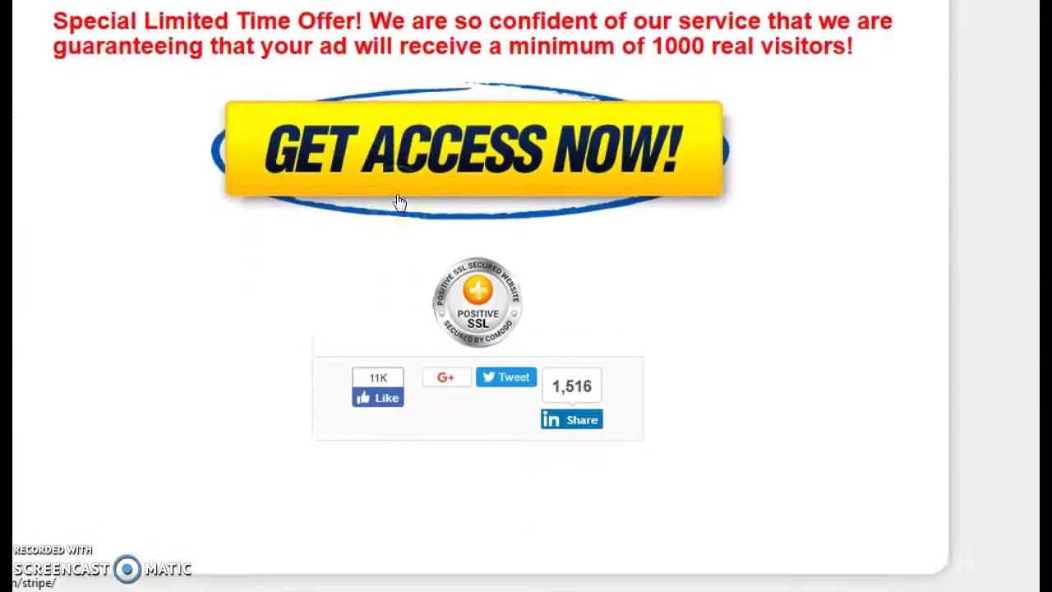
scroll(400, 202, up, 2)
scroll(401, 201, up, 3)
click(381, 253)
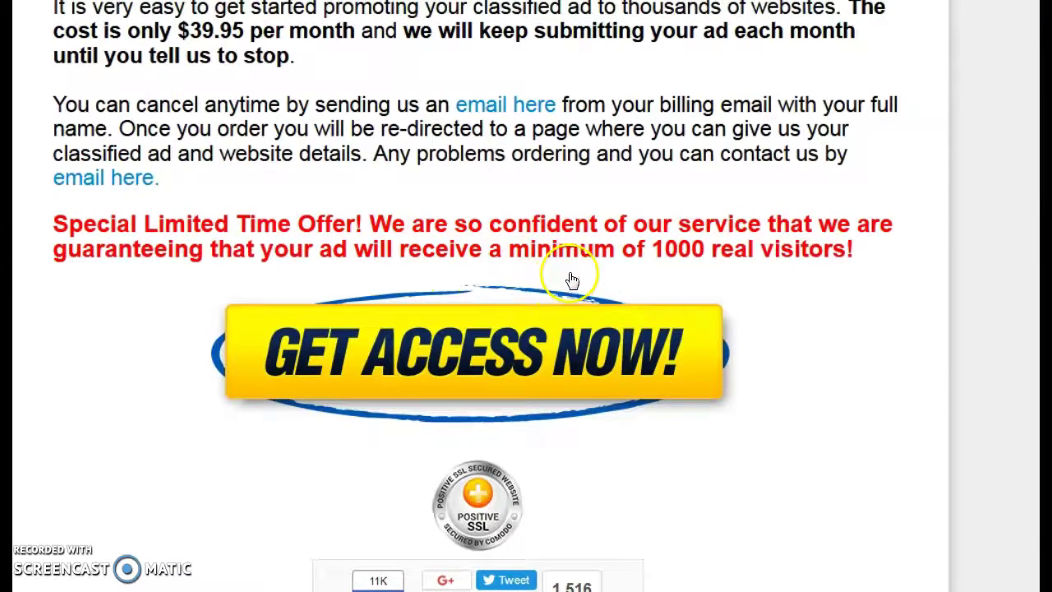
scroll(571, 278, down, 3)
scroll(571, 278, up, 7)
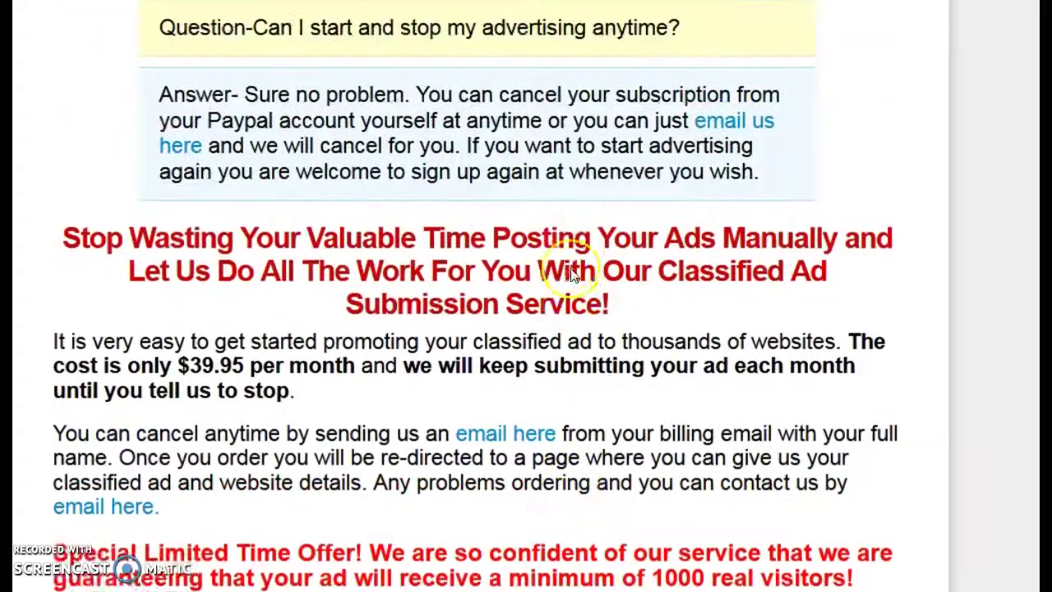